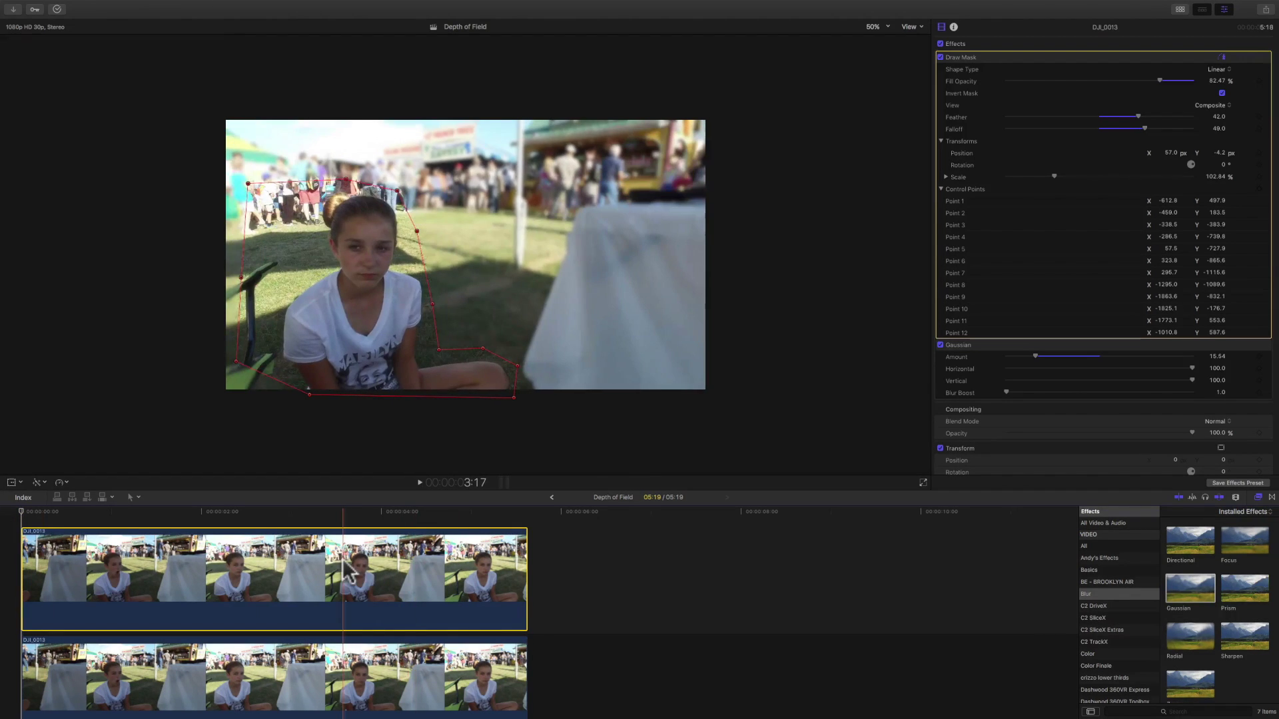
Step: Toggle the blurred top clip off and on and play the composite to compare
key("v")
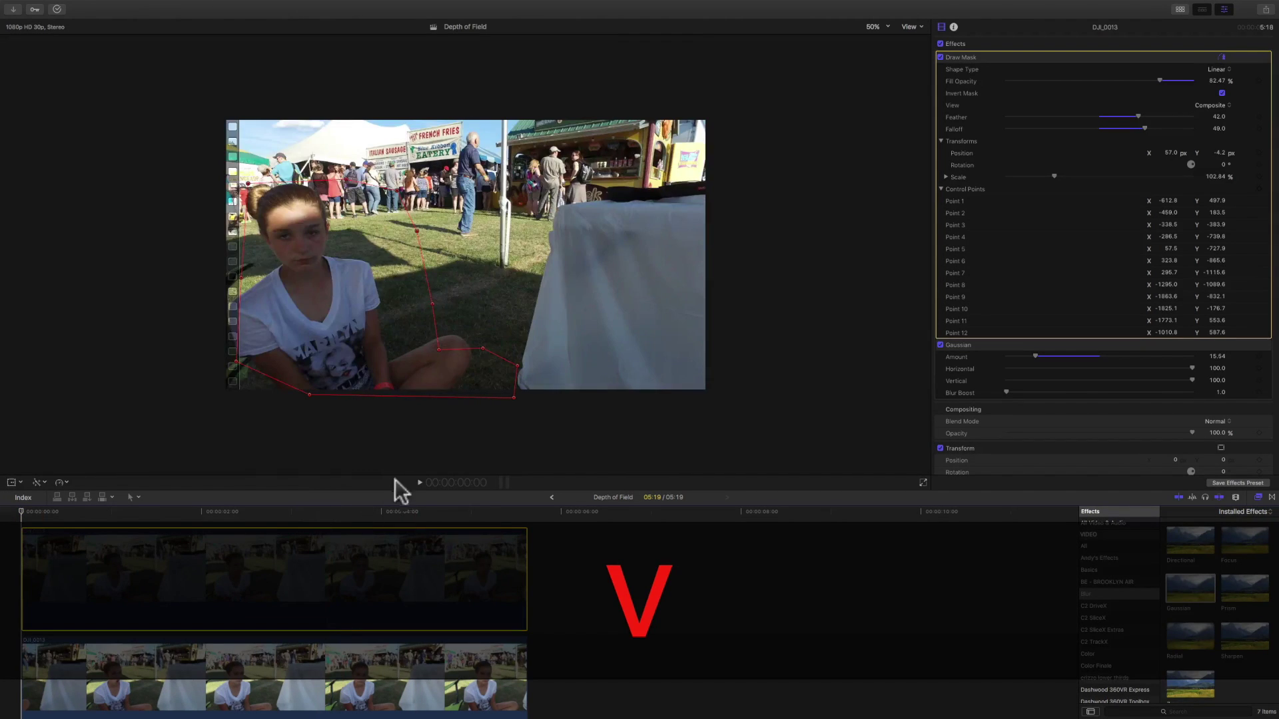
key("v")
key("space")
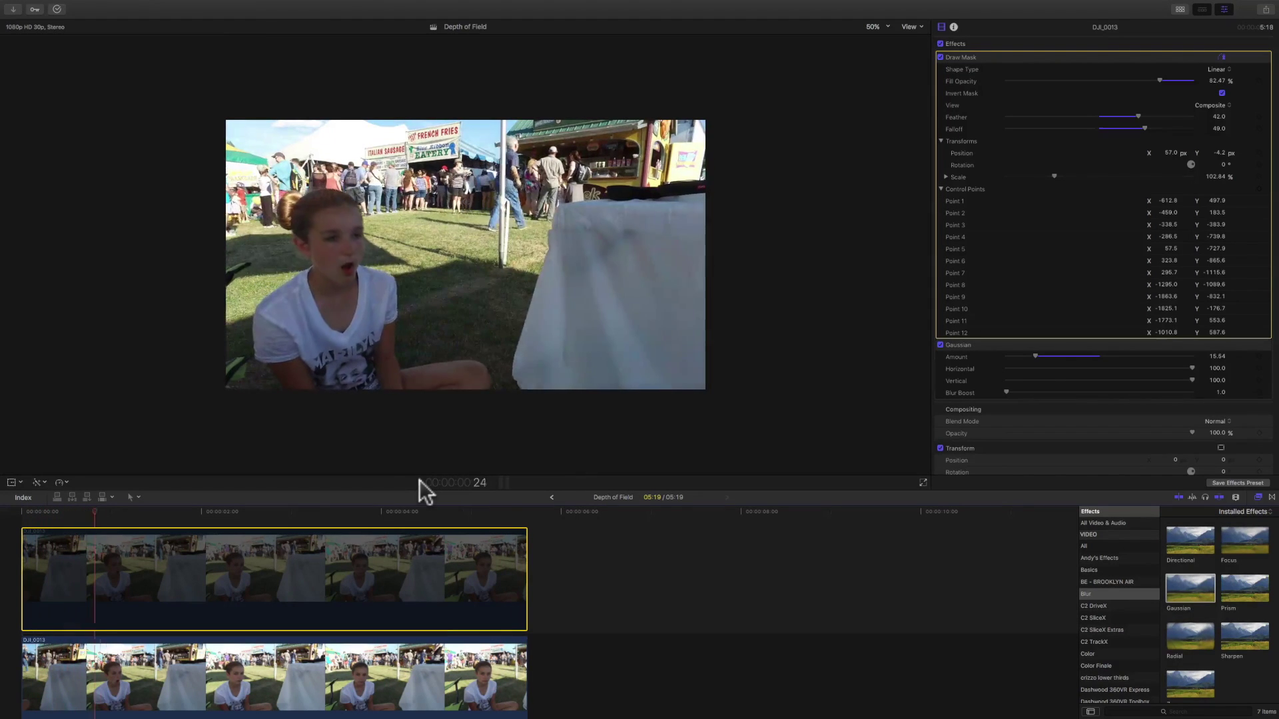
left_click(418, 479)
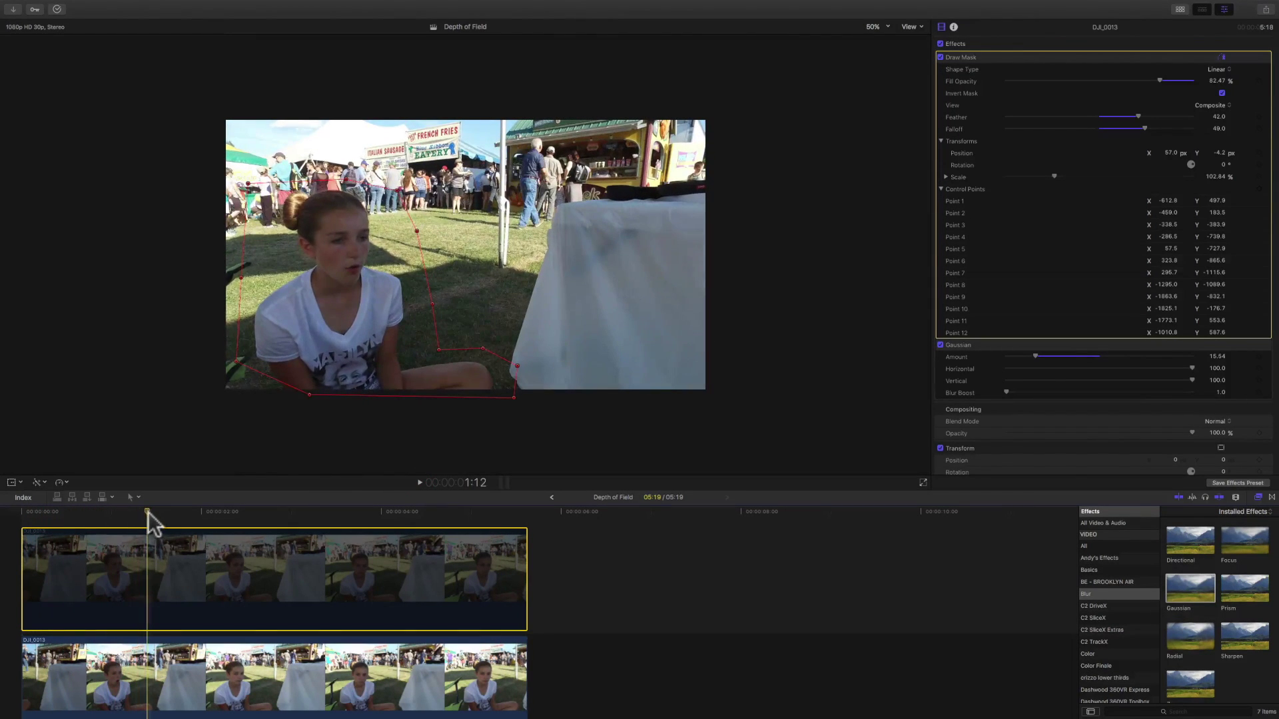
left_click(20, 523)
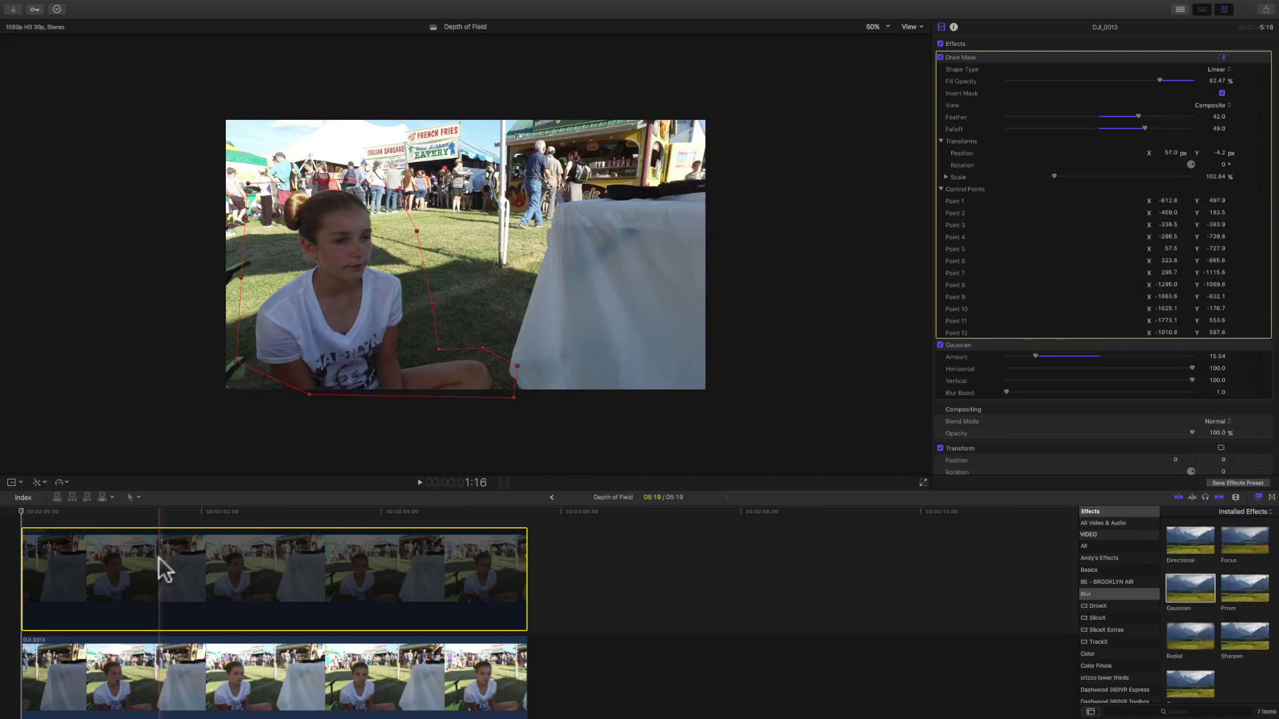
Step: With the top clip disabled, move mask Point 1 to X -746.6, Y 351.4, then rewind
key("v")
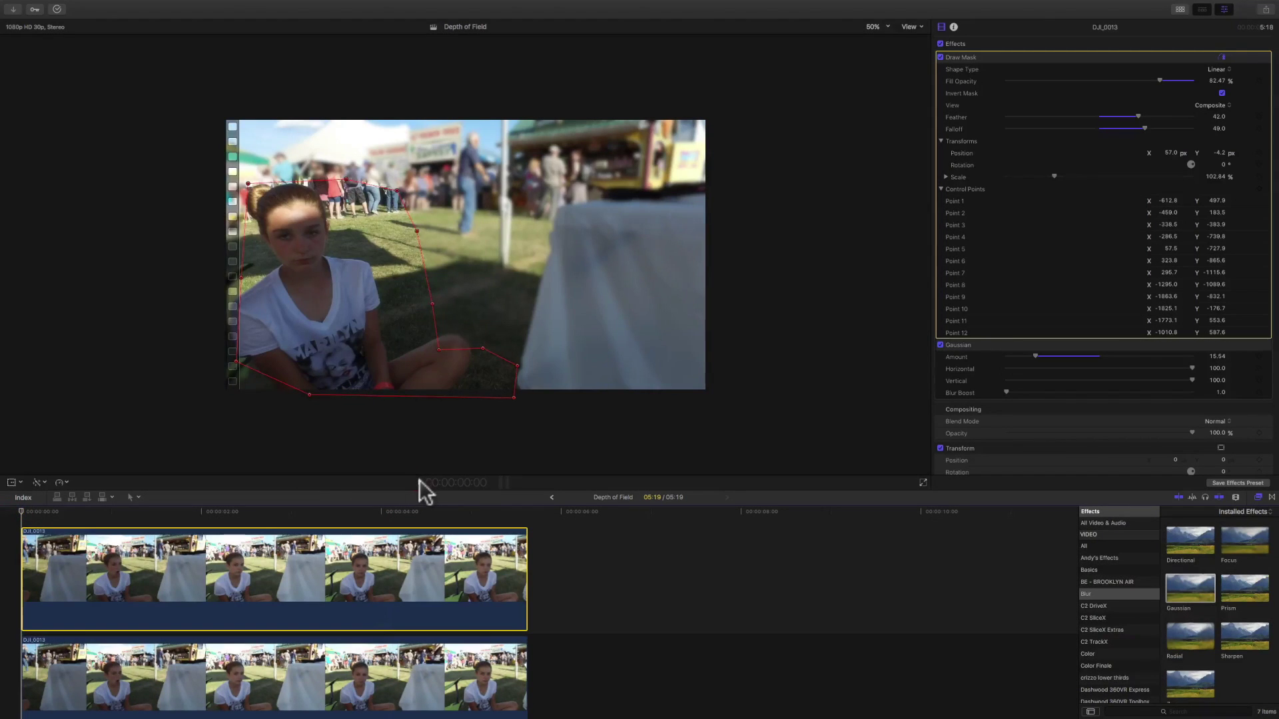
left_click(419, 480)
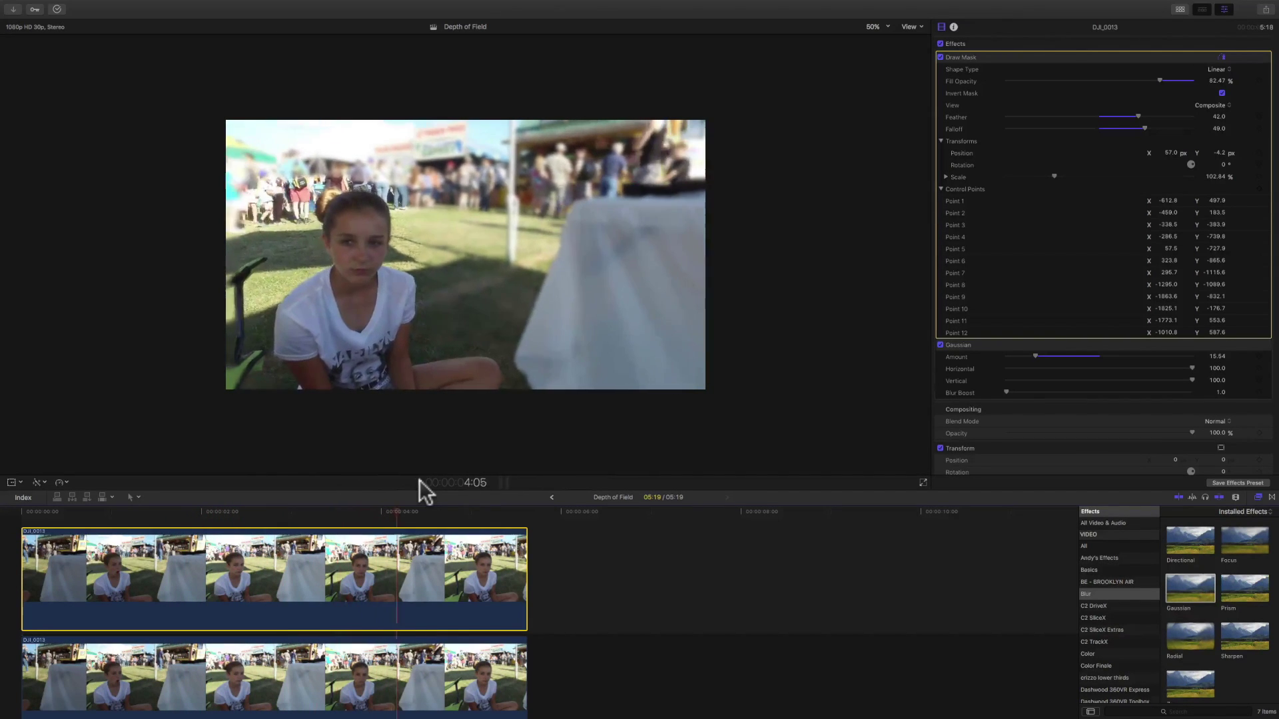
left_click(418, 480)
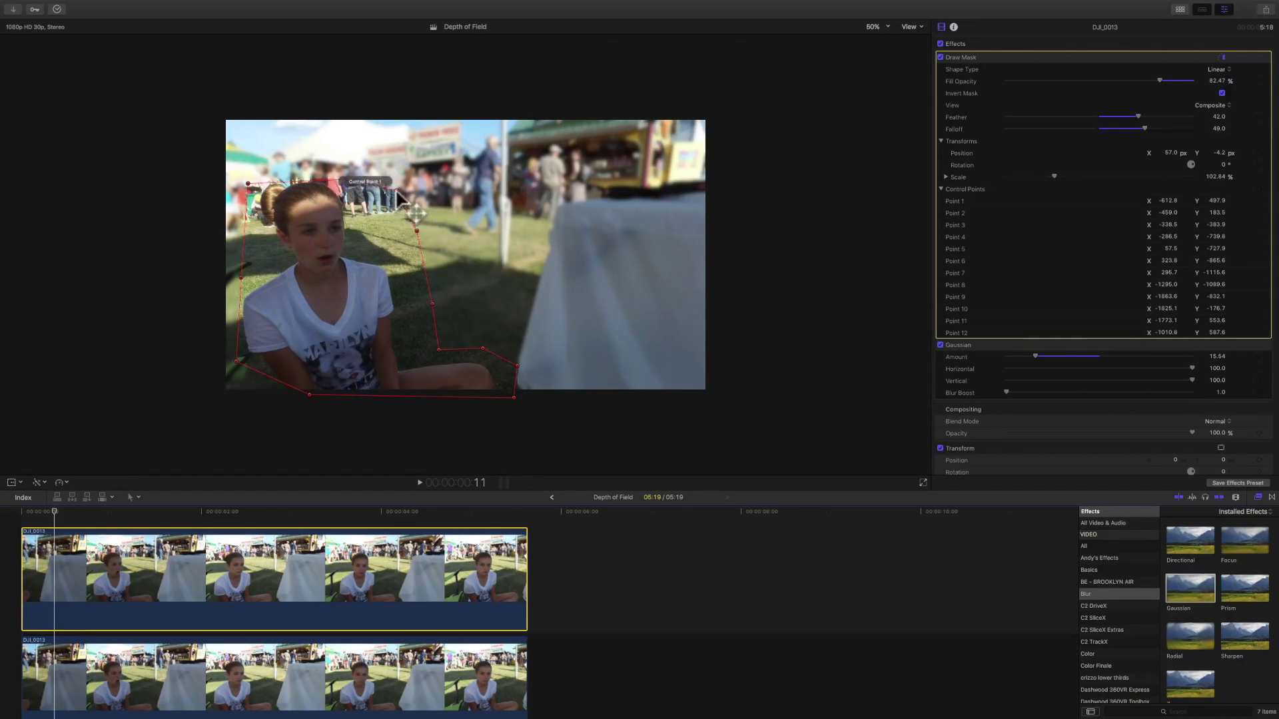
mouse_move(400, 199)
left_mouse_down()
mouse_move(365, 220)
mouse_move(381, 212)
left_mouse_up()
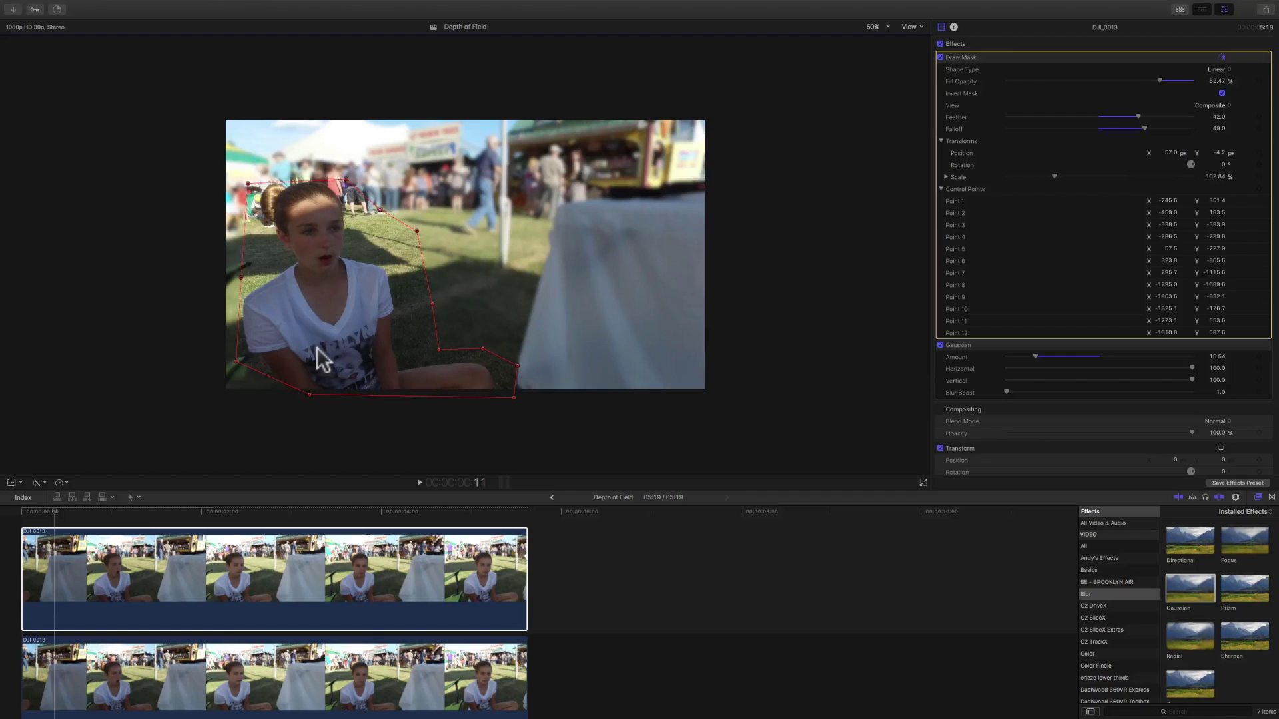
left_click_drag(54, 512, 20, 514)
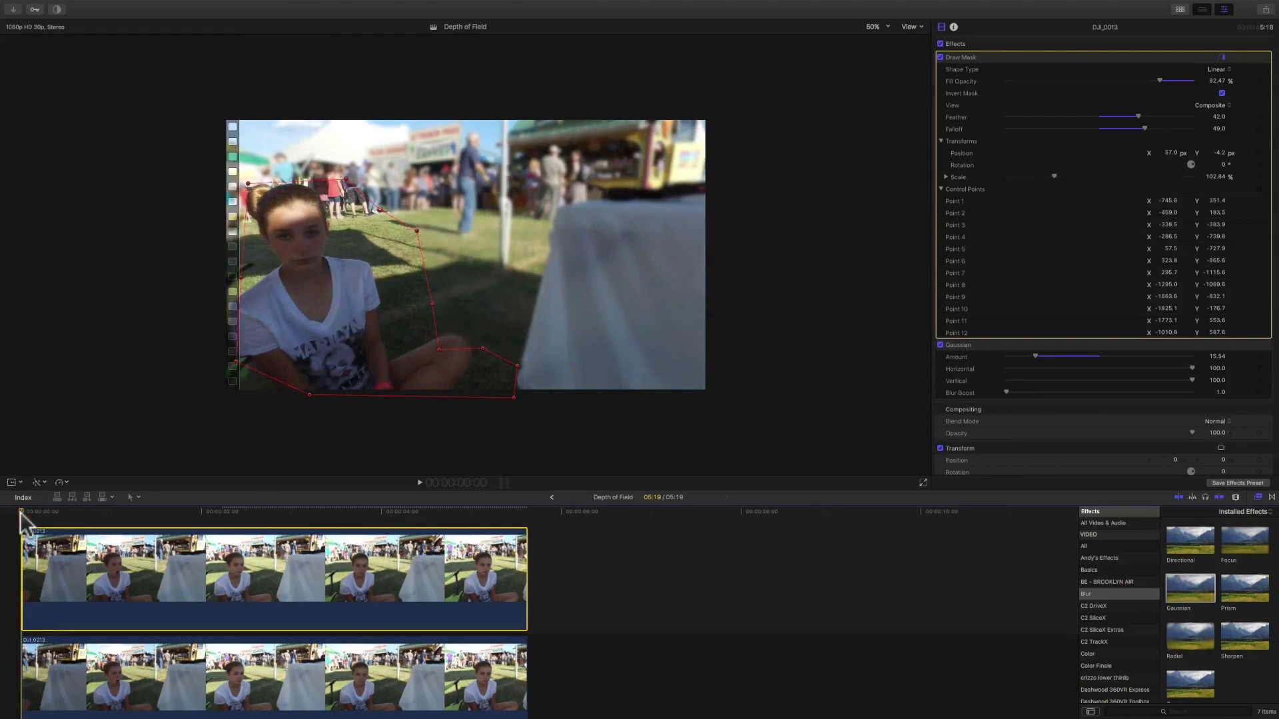
Step: Untick the top clip's Effects, play the unblurred fairground footage and select the lower clip
left_click(939, 43)
key("space")
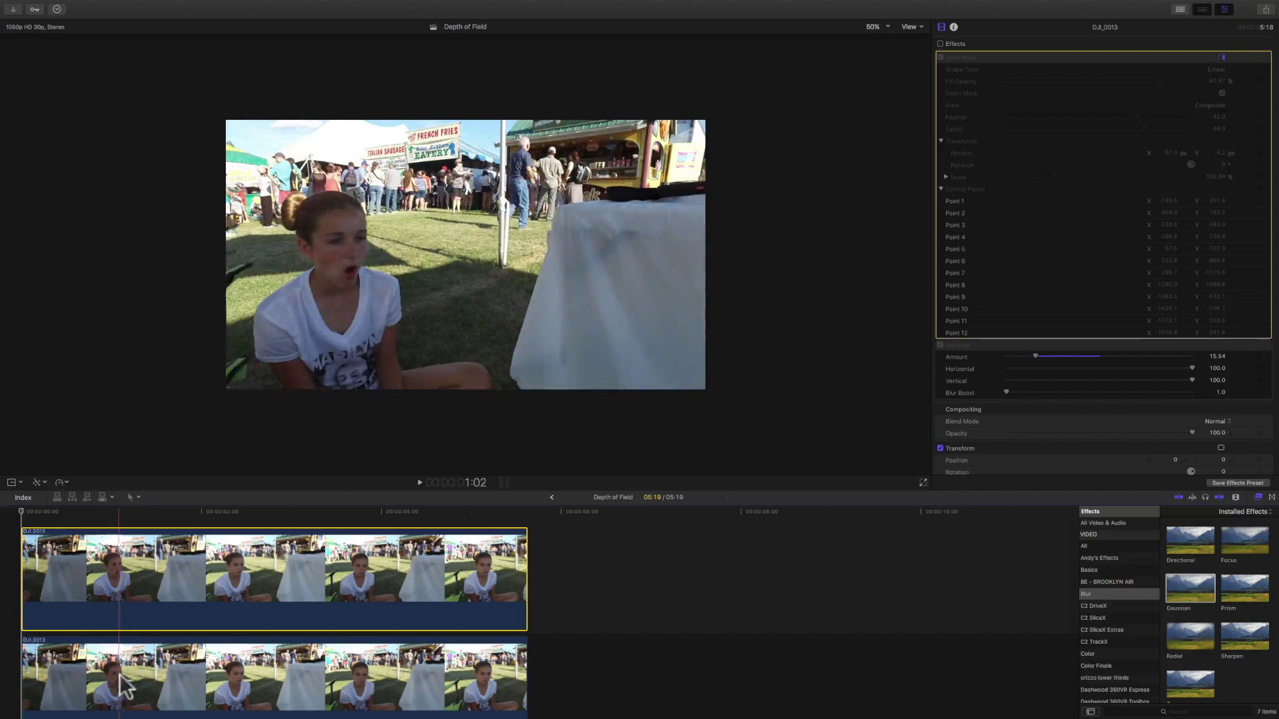
left_click(123, 668)
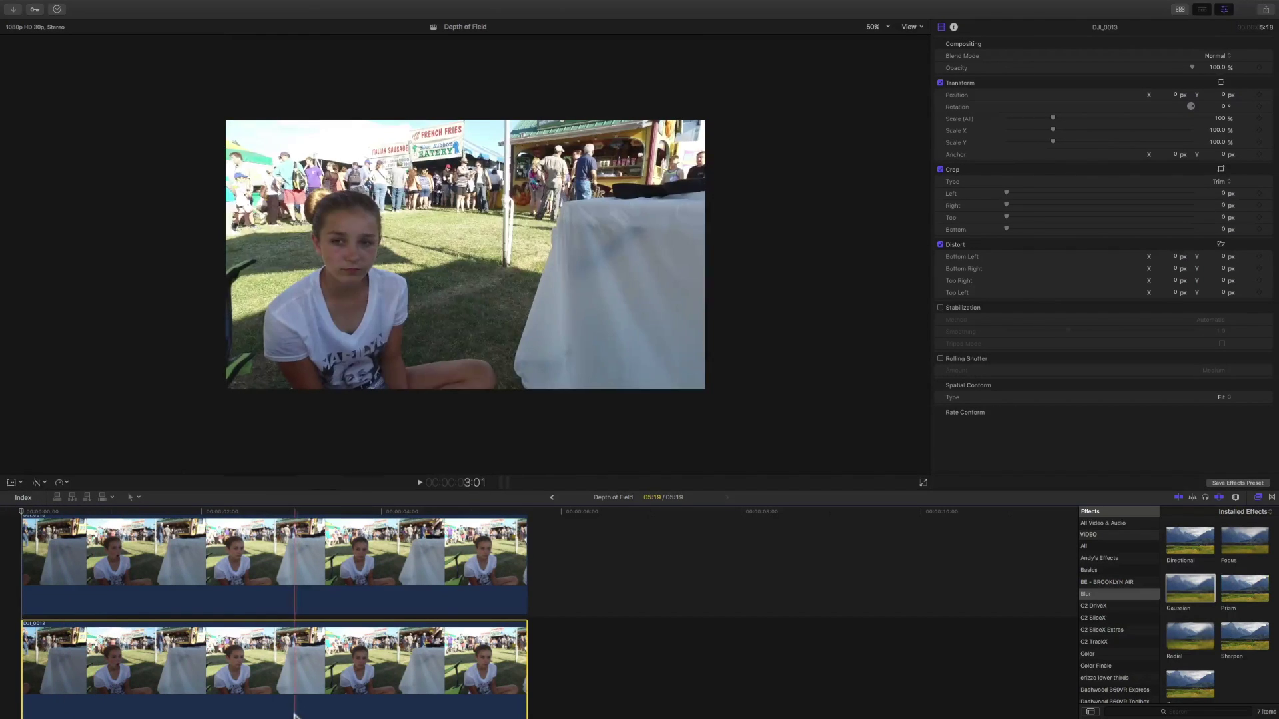
Step: Copy the lower DJI_0013 clip and put the playhead at the timeline start
left_click(40, 649)
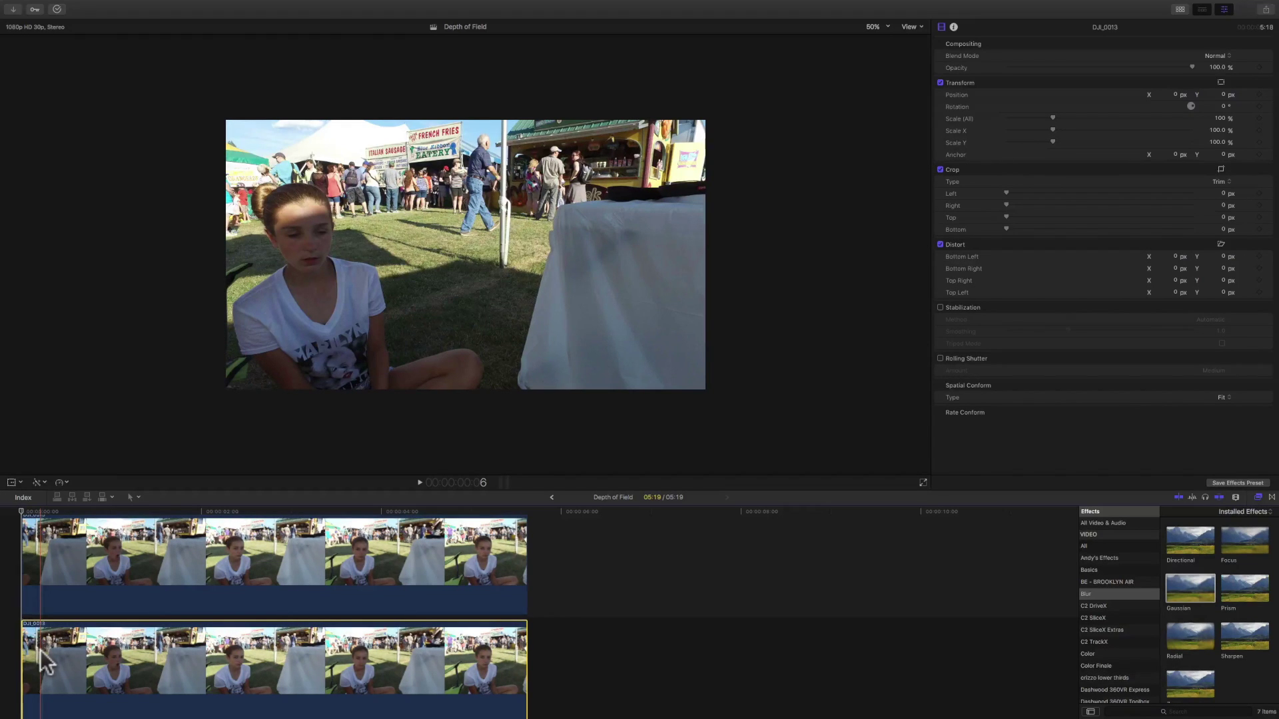
key("super+c")
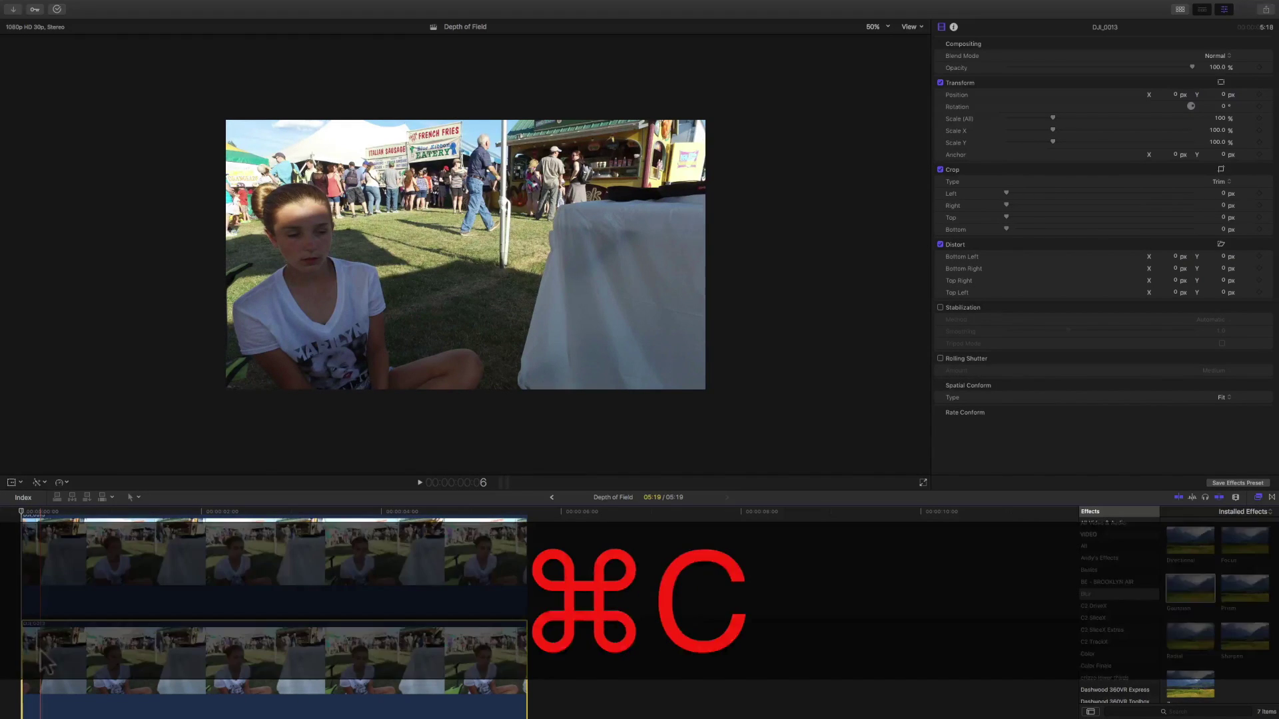
left_click(23, 513)
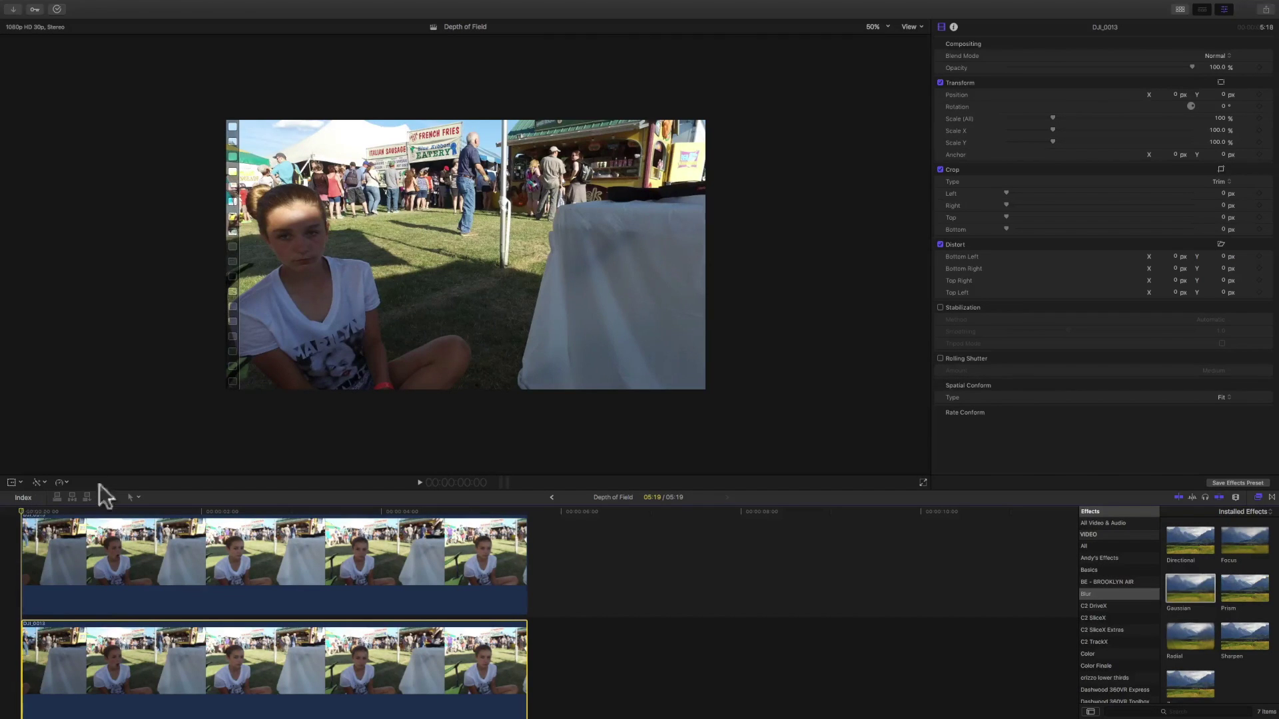
Step: Disable the lower clip with V, hide the Effects browser, and reselect the upper clip
left_click(111, 532)
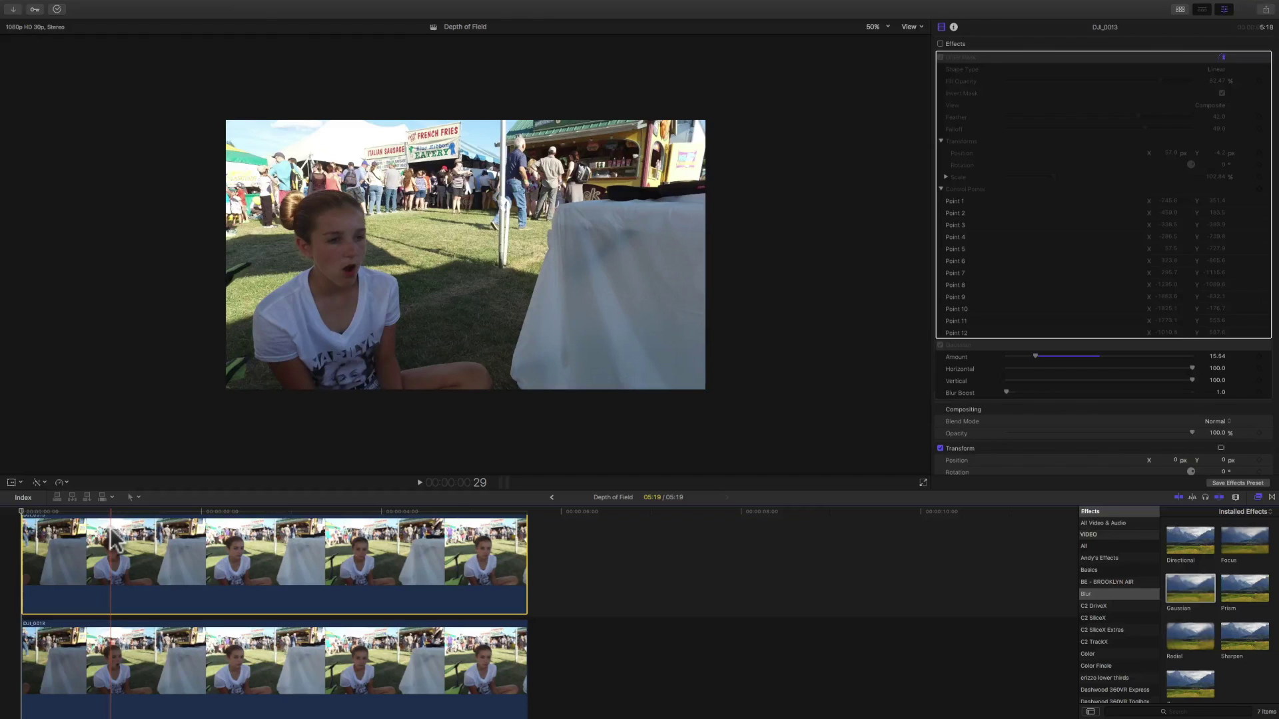
left_click(10, 533)
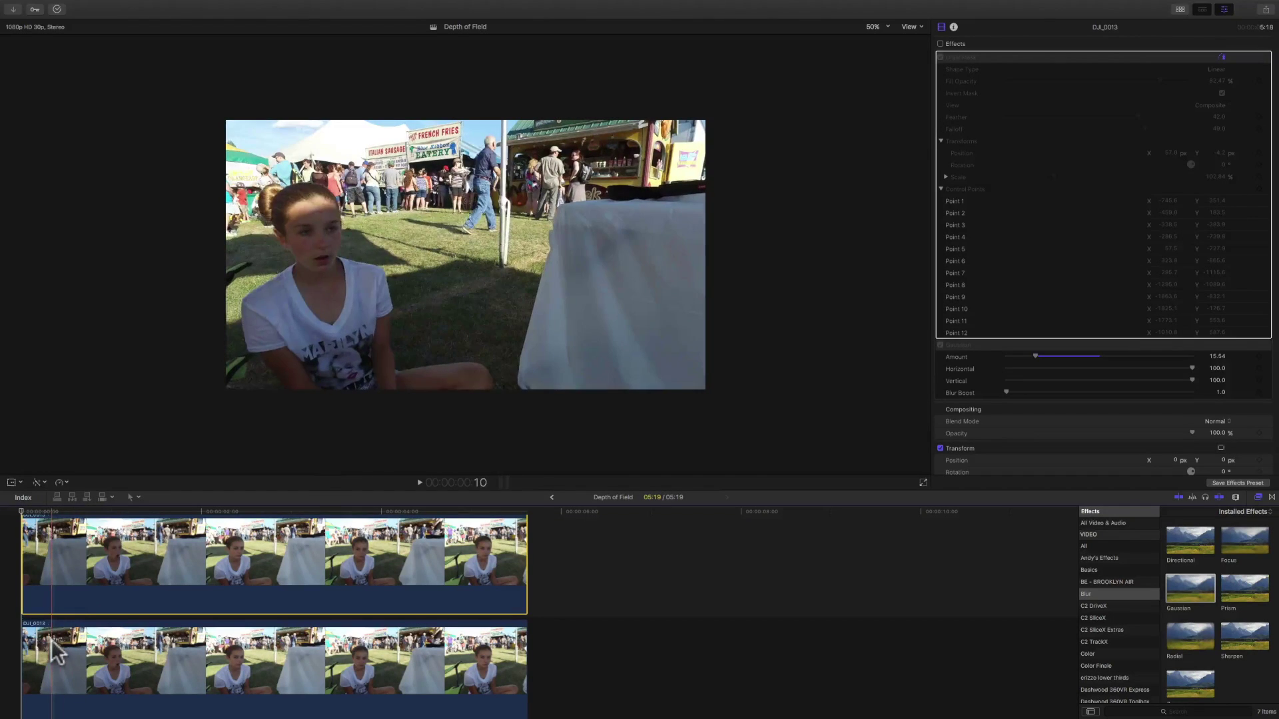
left_click(76, 674)
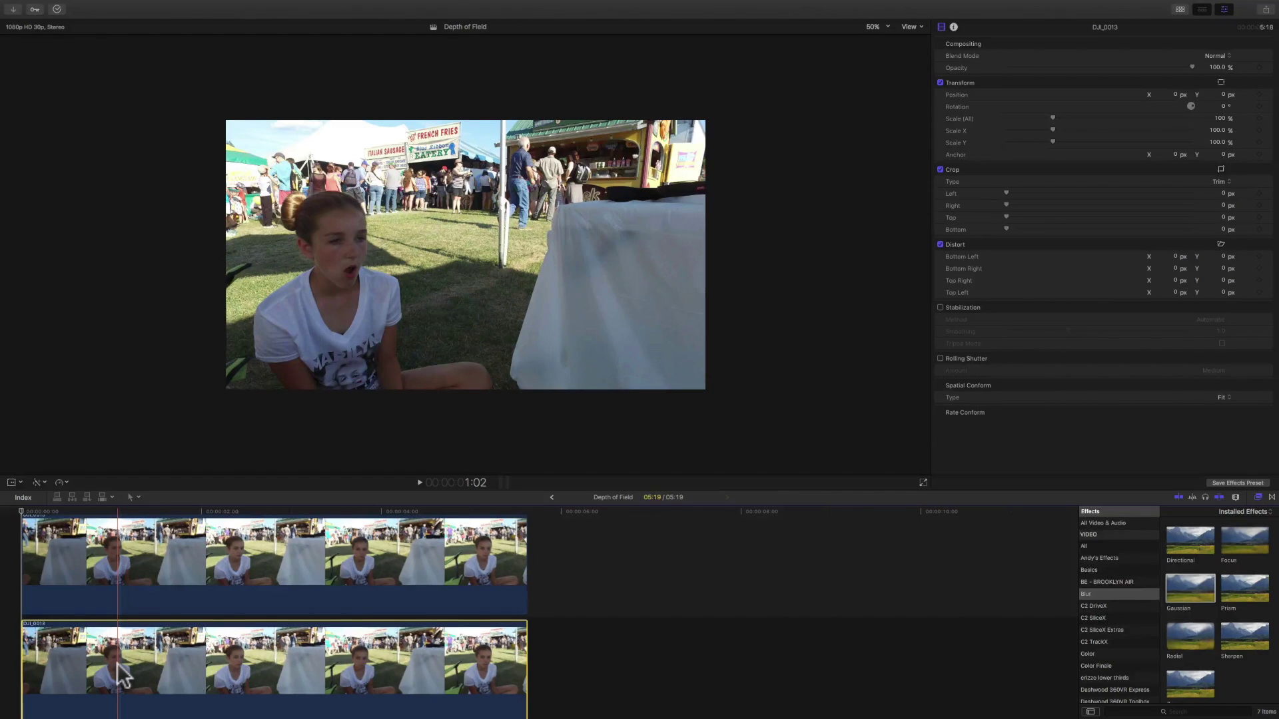
key("v")
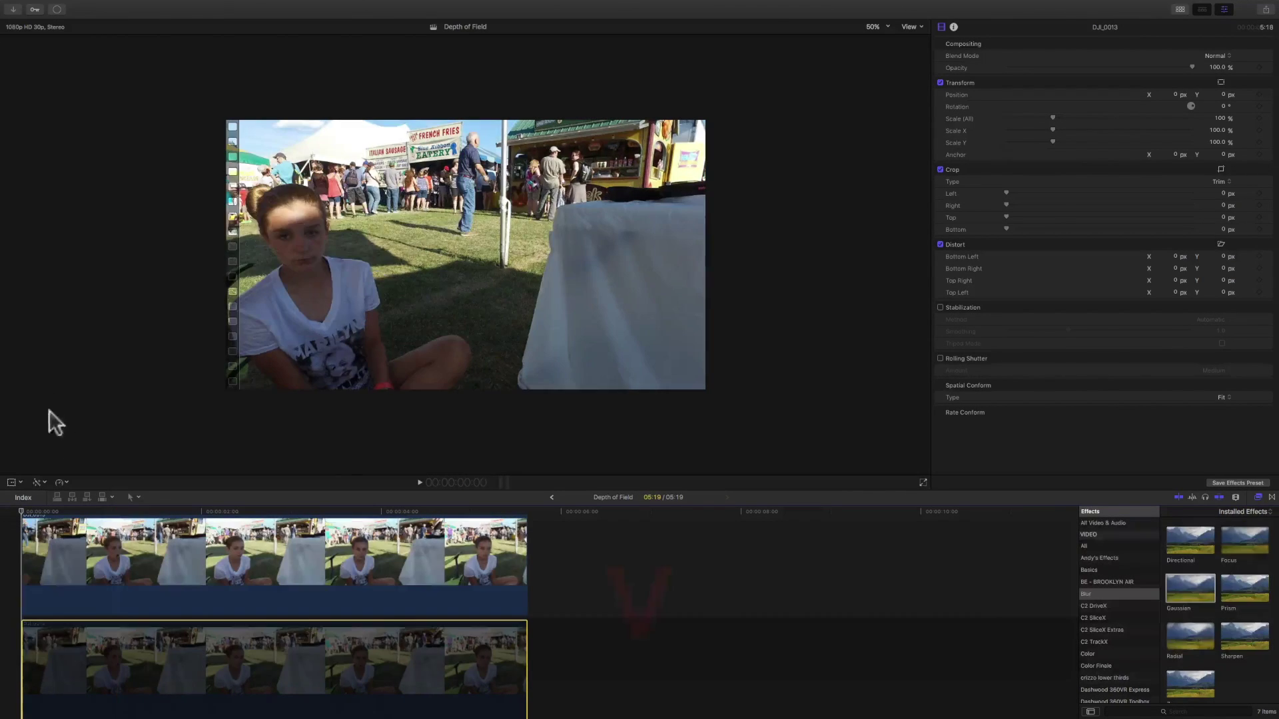
key("super+5")
left_click(96, 566)
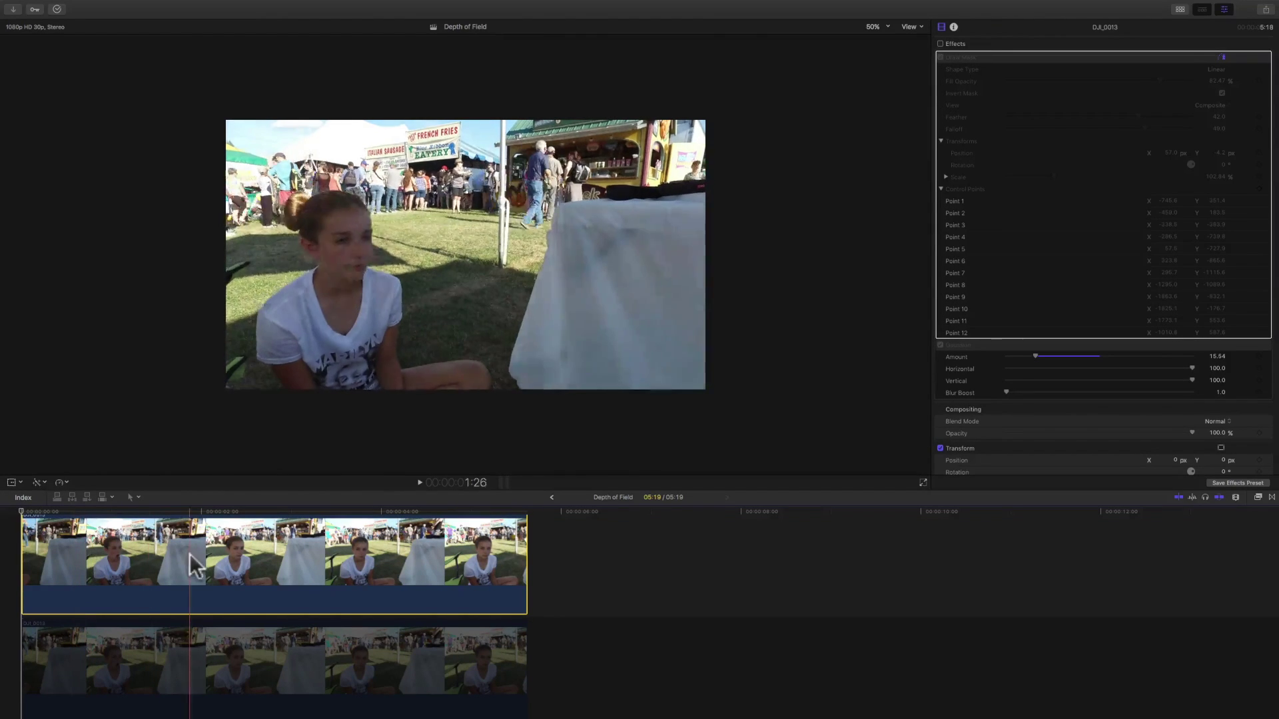
Step: Show the video effects Masks category: Draw, Graduated, Image, Shape and Vignette Mask
left_click(1272, 497)
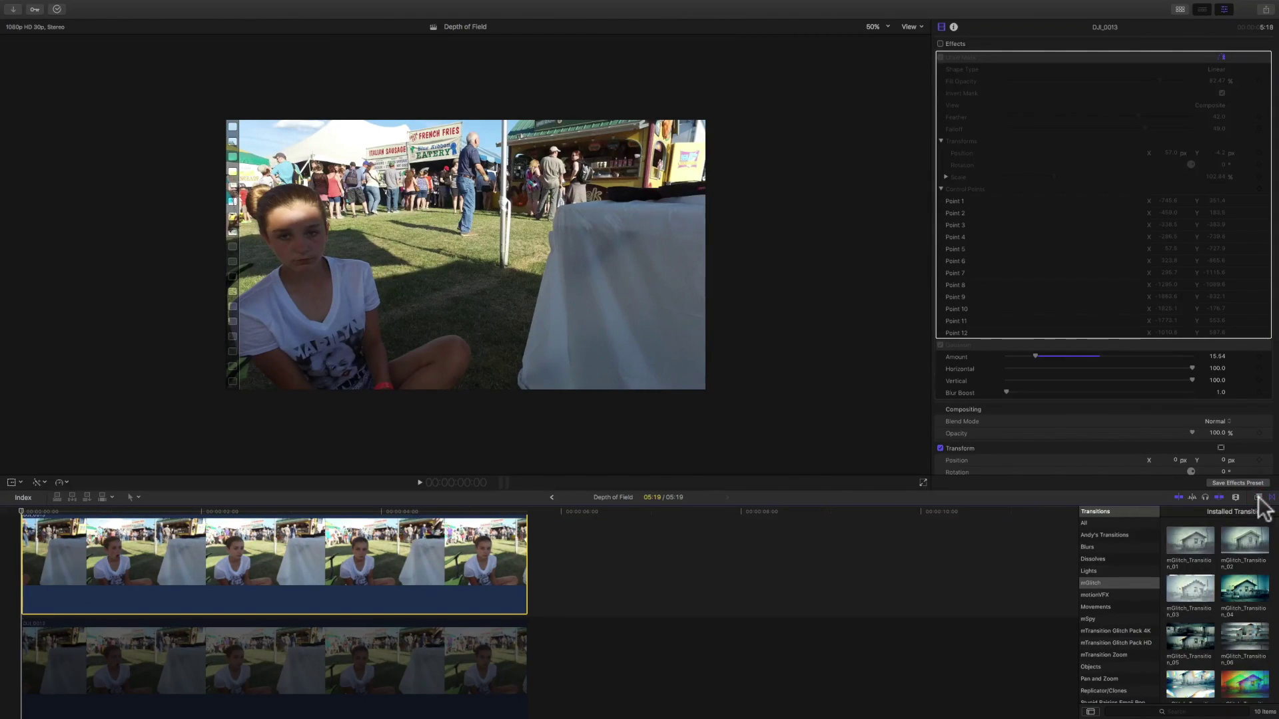
left_click(1258, 498)
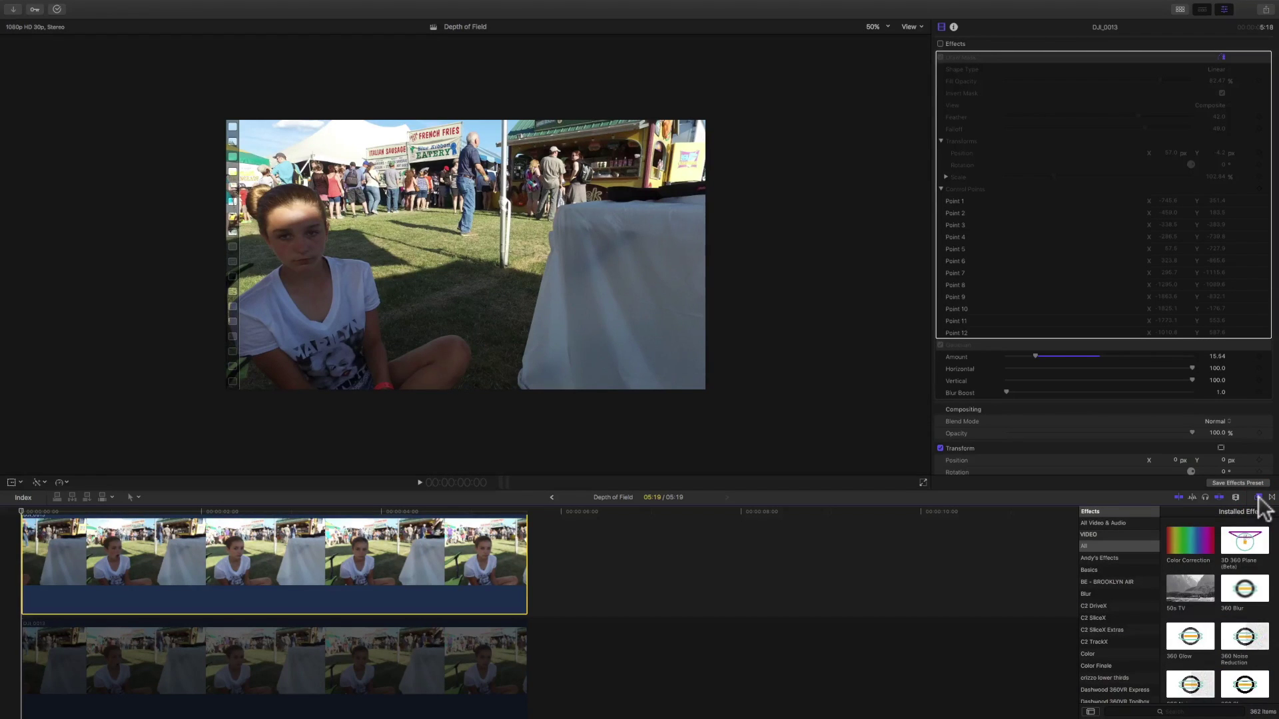
scroll(1119, 570, "down", 10)
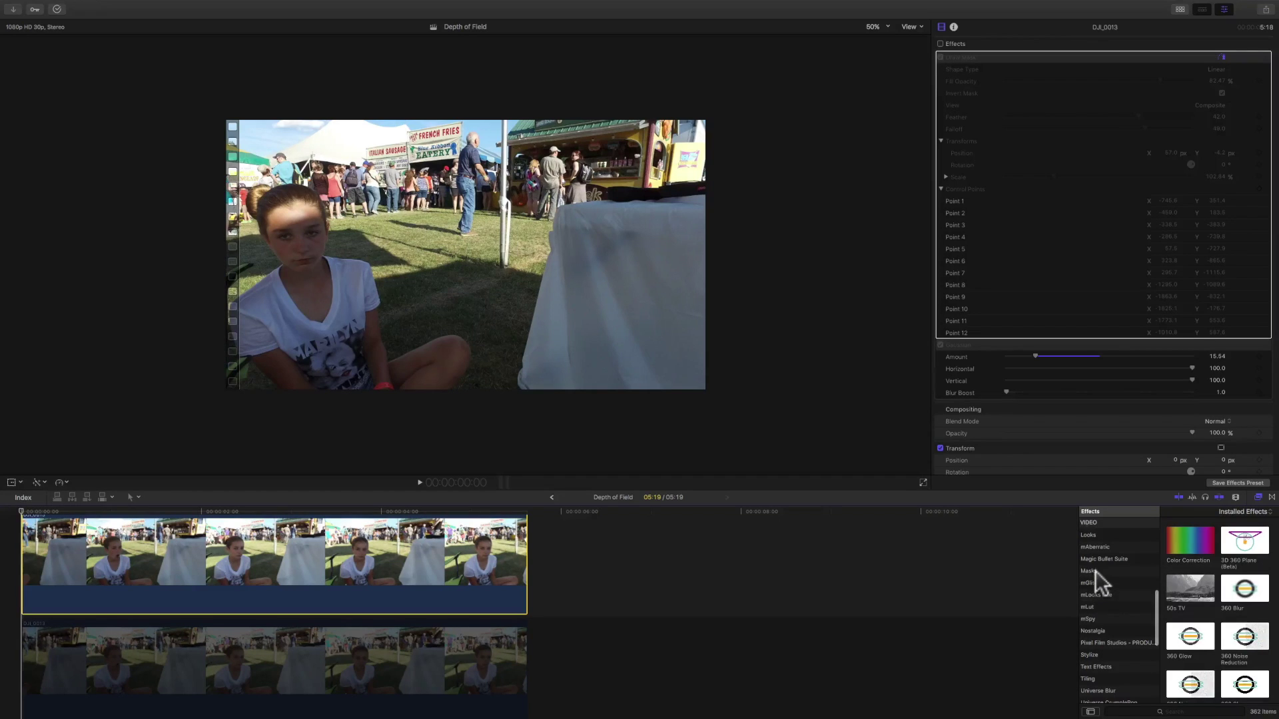
left_click(1095, 570)
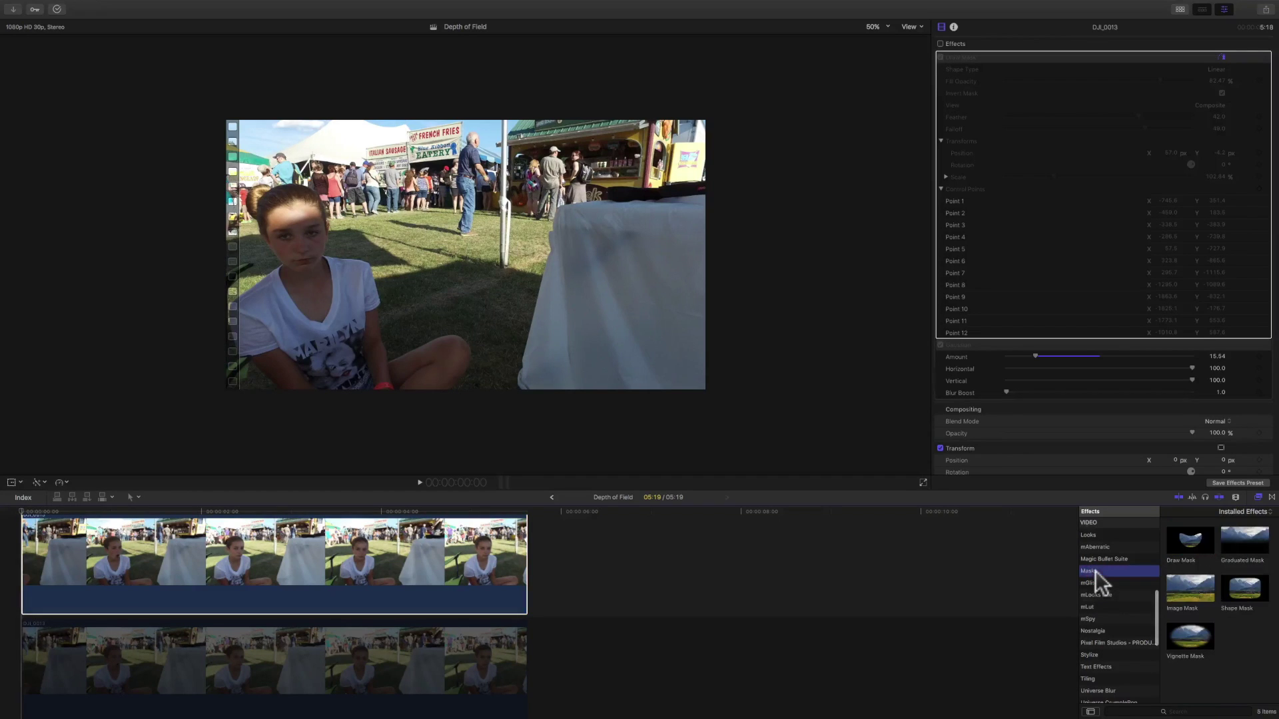
Step: Add a new Draw Mask to the top clip and trace points over the girl's head and down her arm
double_click(1173, 542)
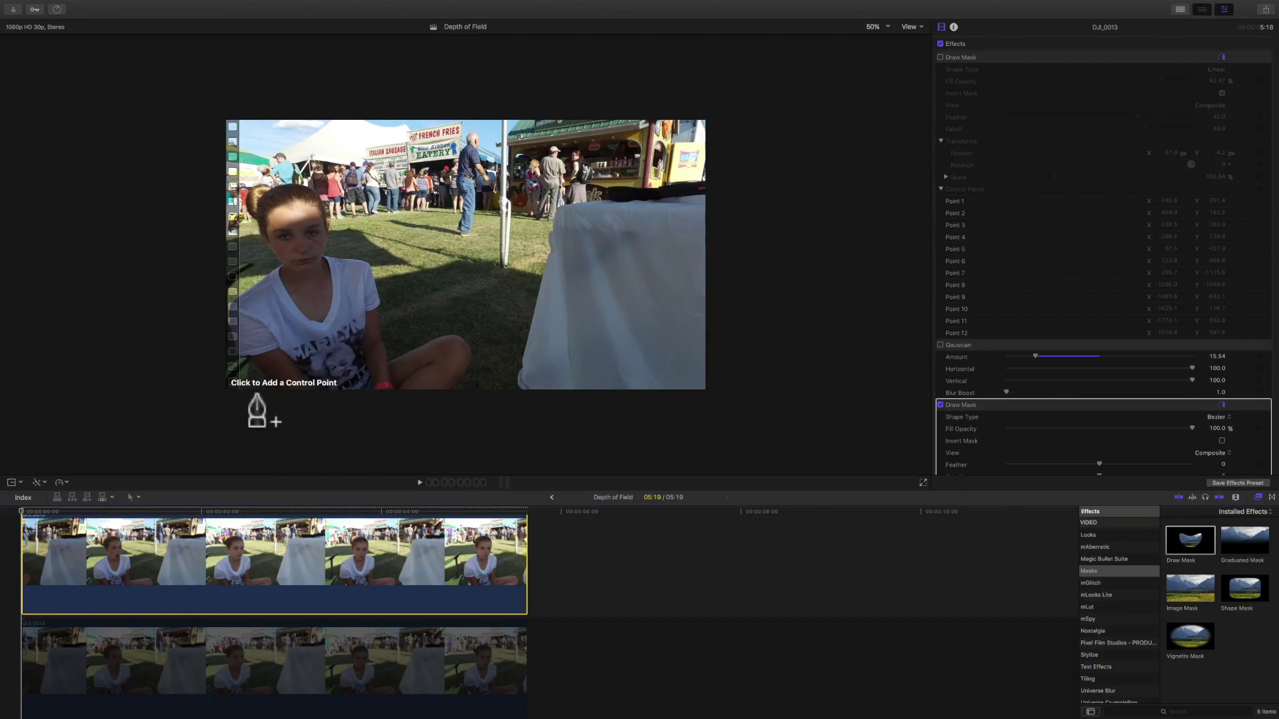
left_click(216, 292)
left_click(265, 257)
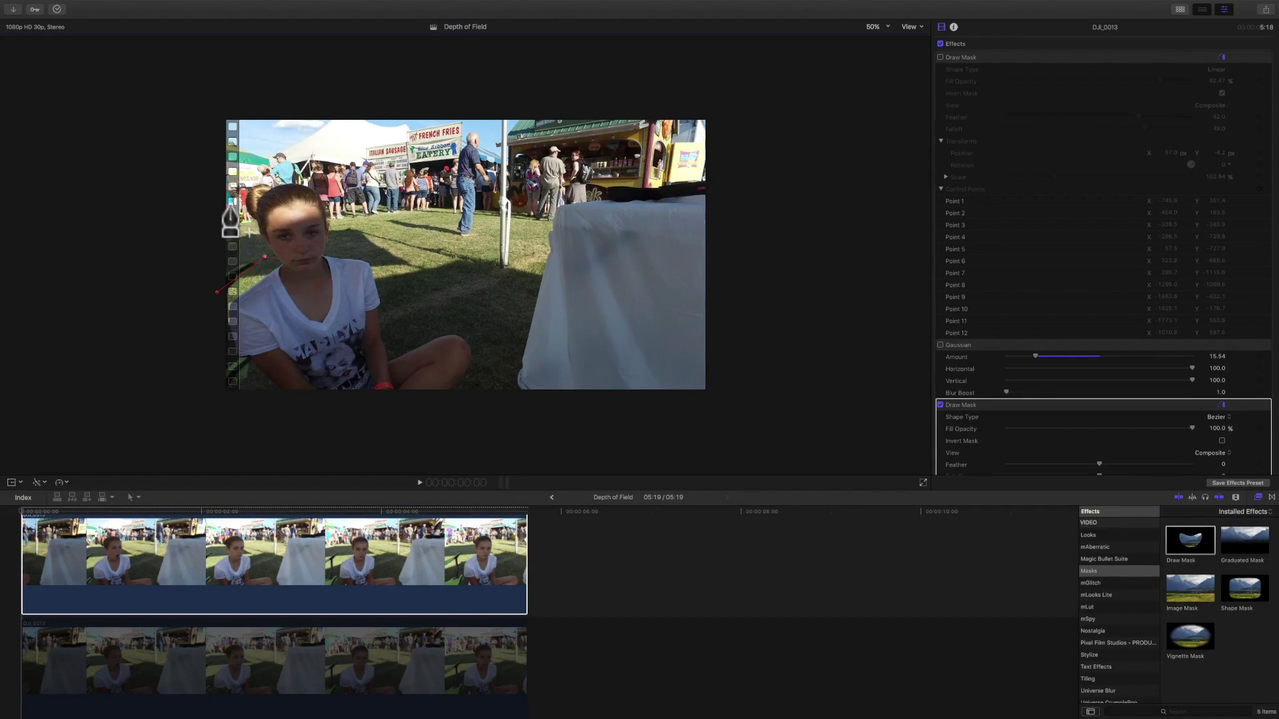
left_click_drag(252, 176, 285, 172)
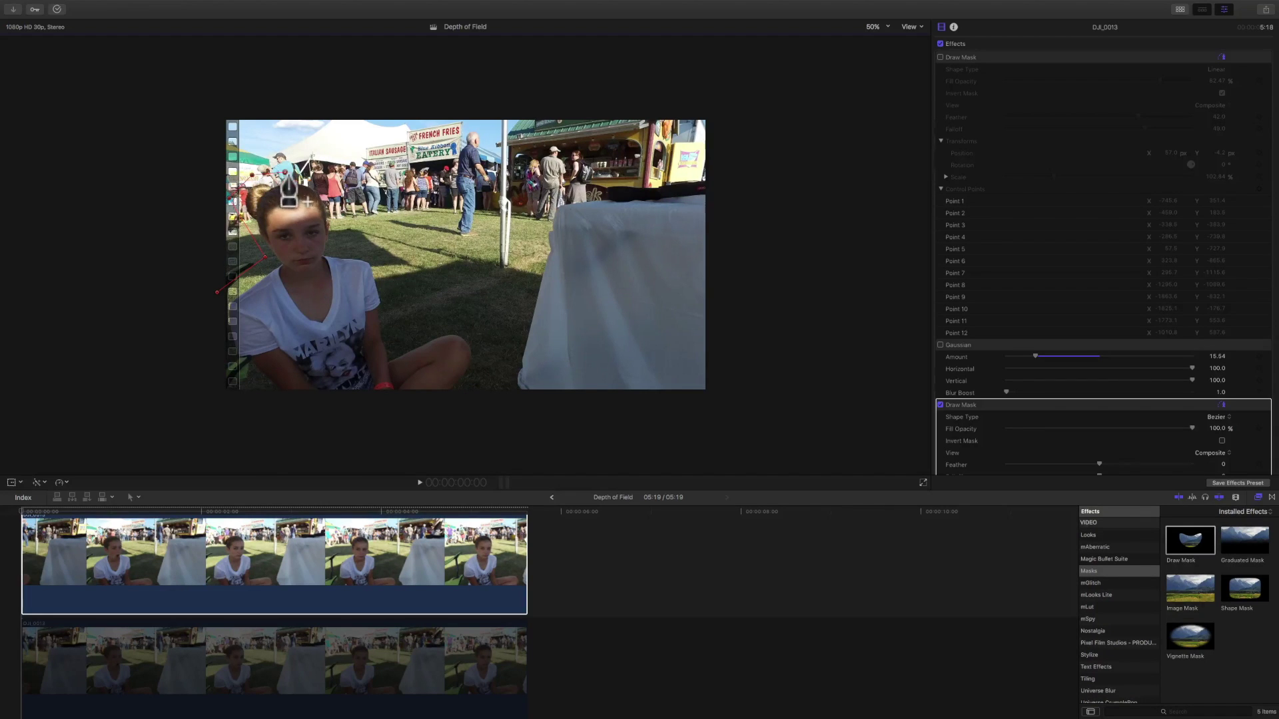
left_click(341, 243)
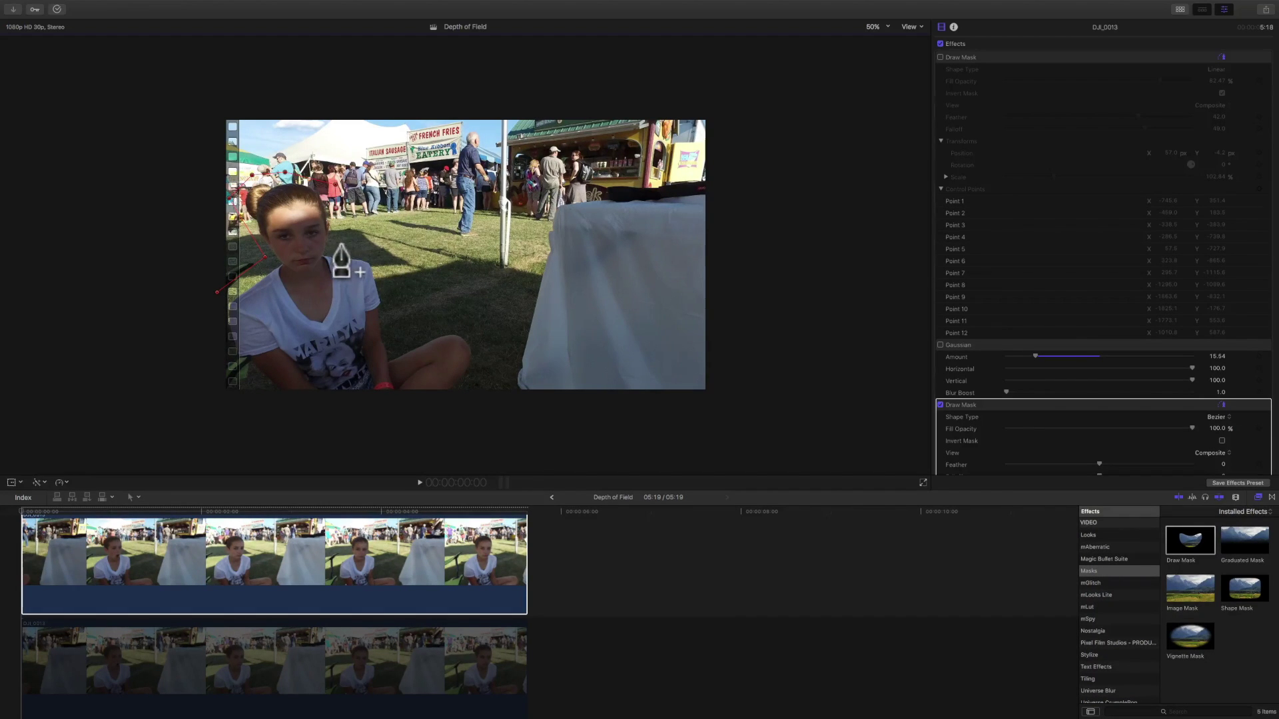
left_click(370, 253)
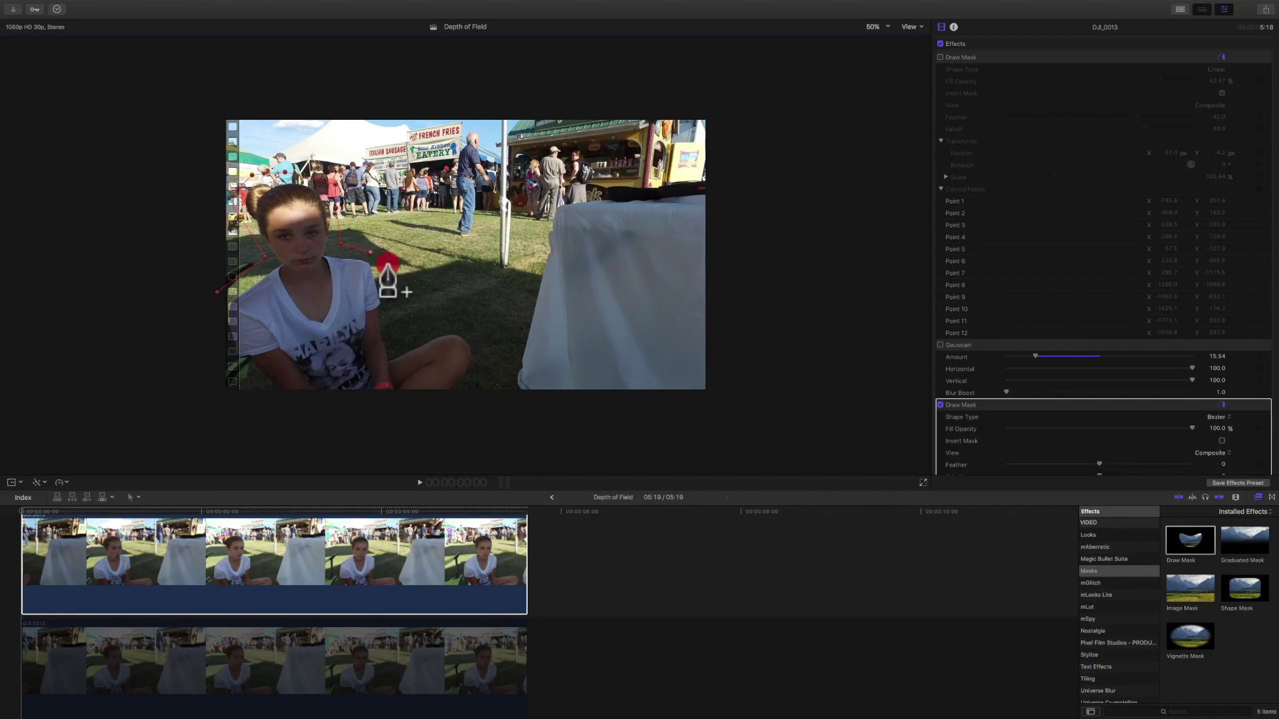
left_click(395, 311)
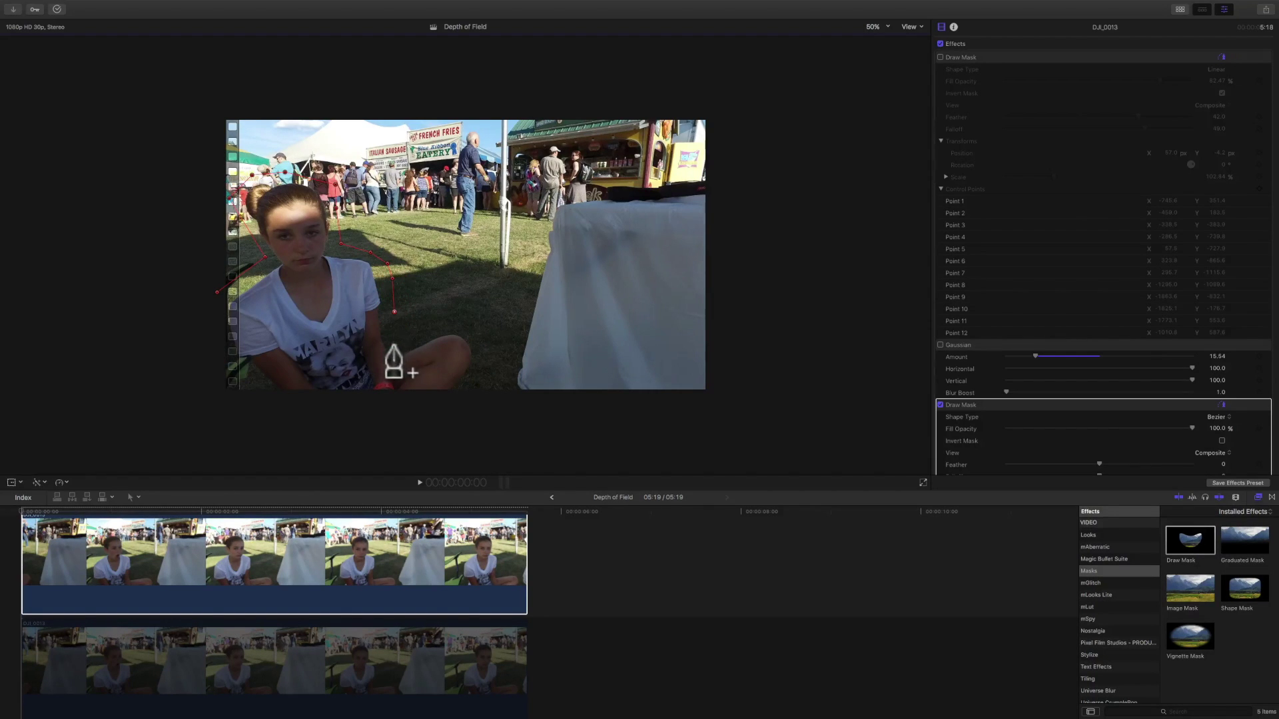
left_click(398, 341)
Step: Continue the outline over her knee and foot, below the frame, and close it at the first point
left_click(408, 338)
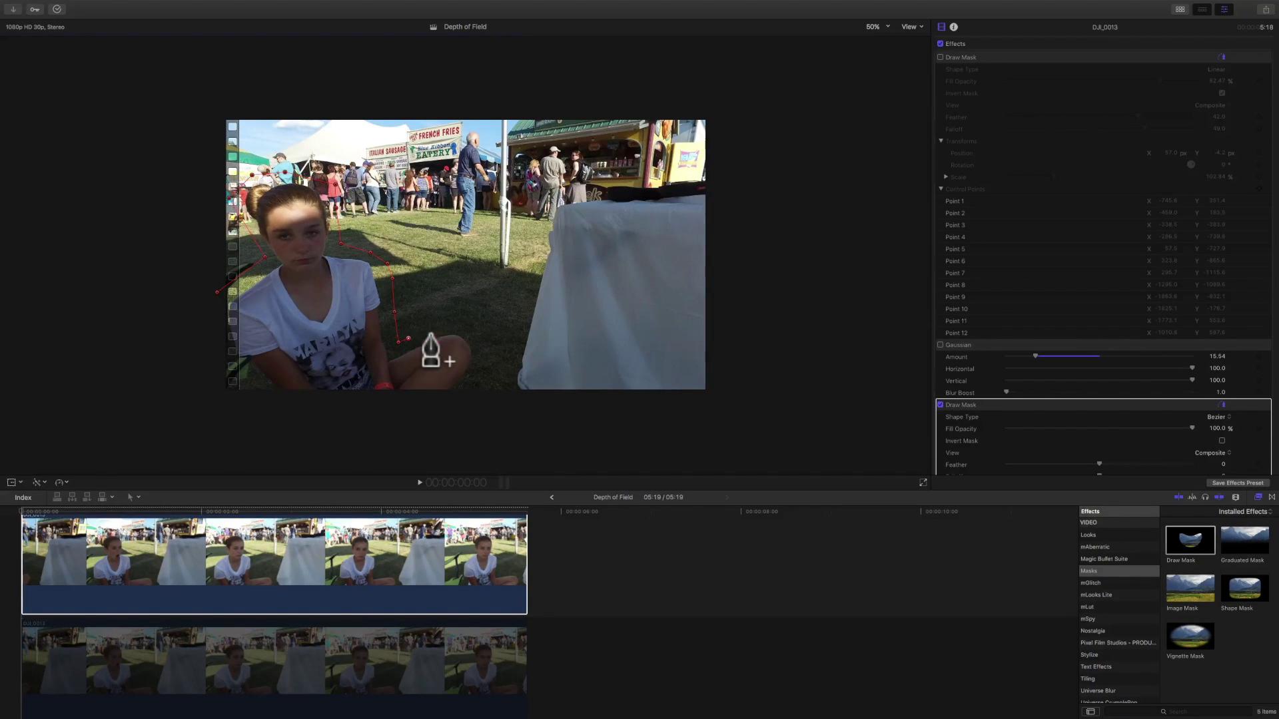
left_click(430, 333)
left_click(452, 324)
left_click(468, 326)
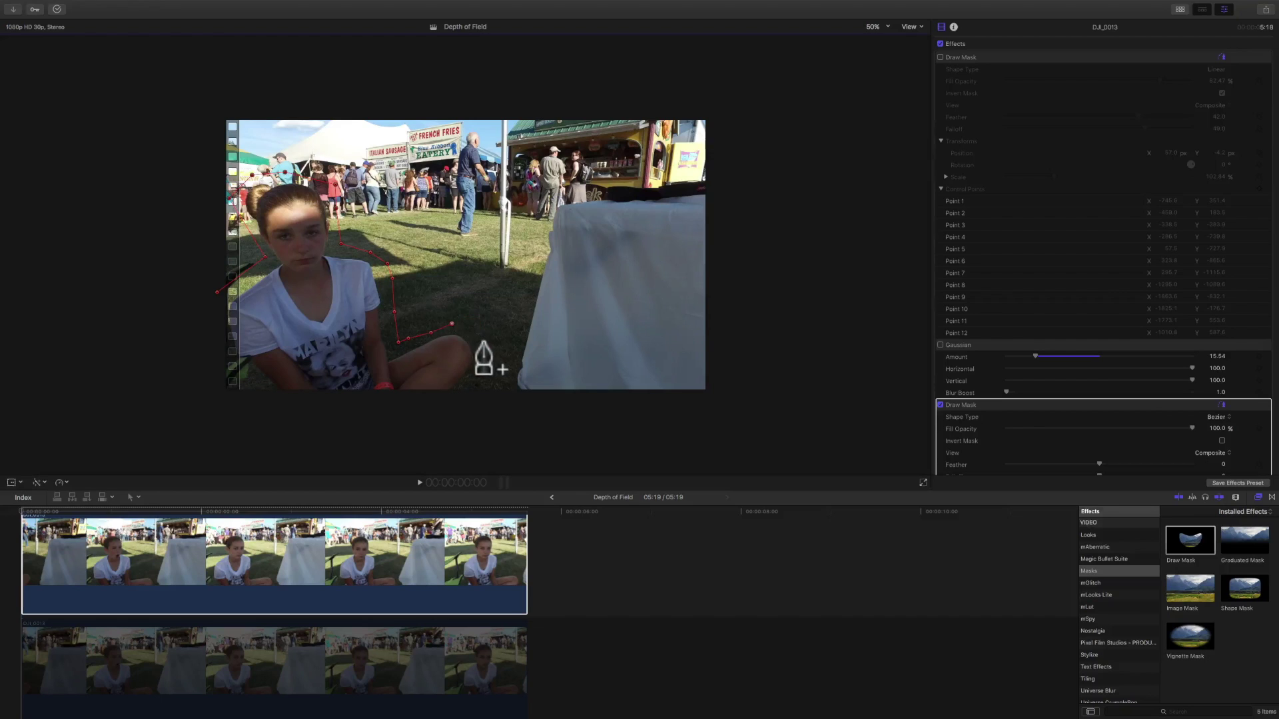
left_click(483, 340)
left_click(486, 360)
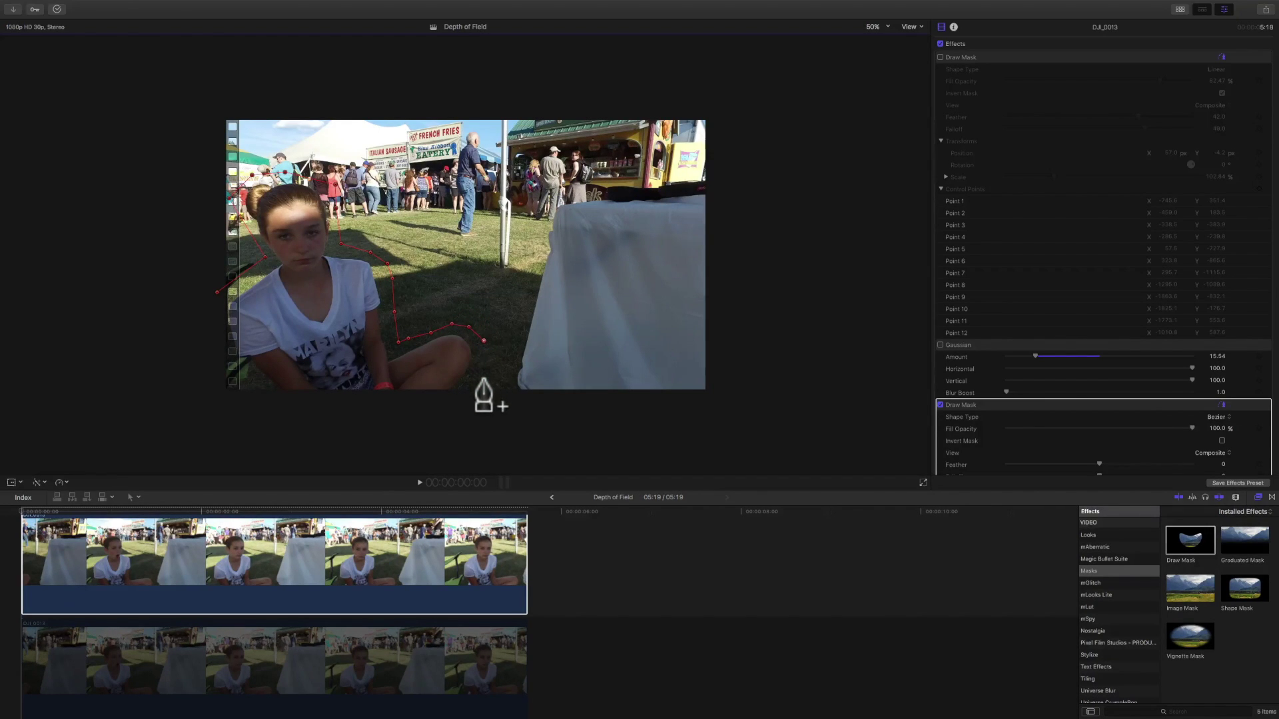
left_click(473, 388)
left_click(462, 401)
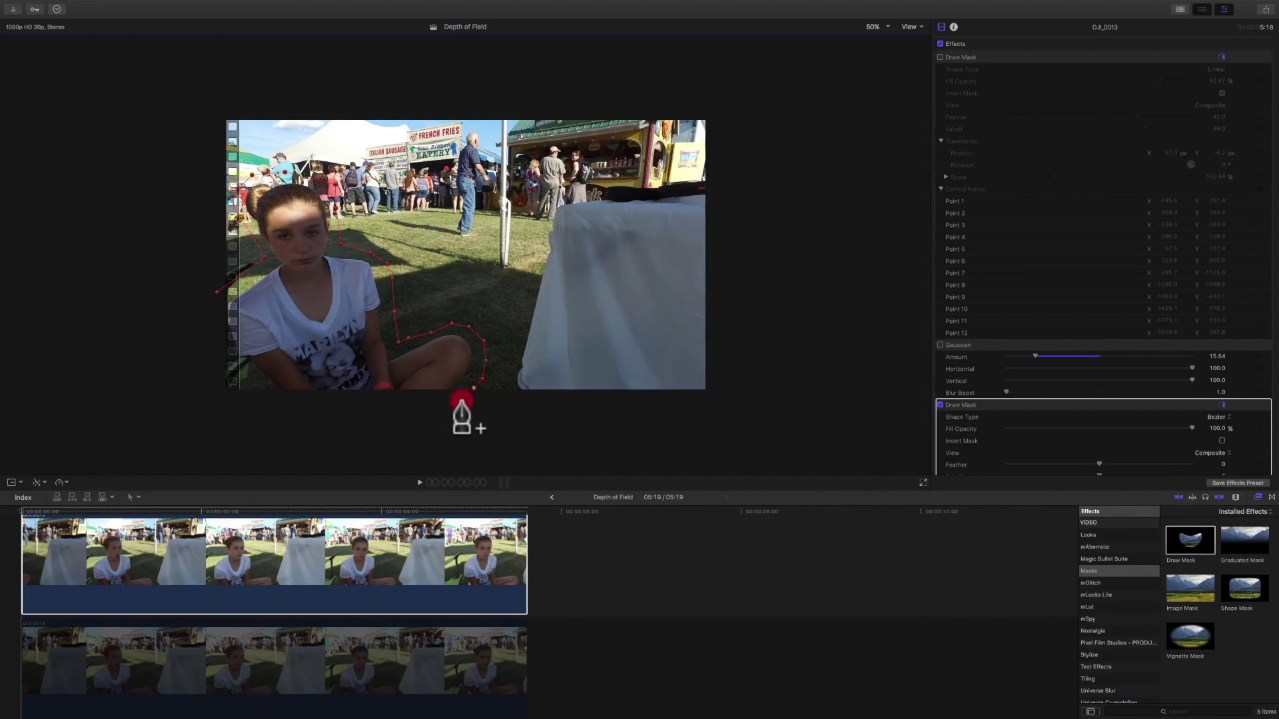
left_click(212, 405)
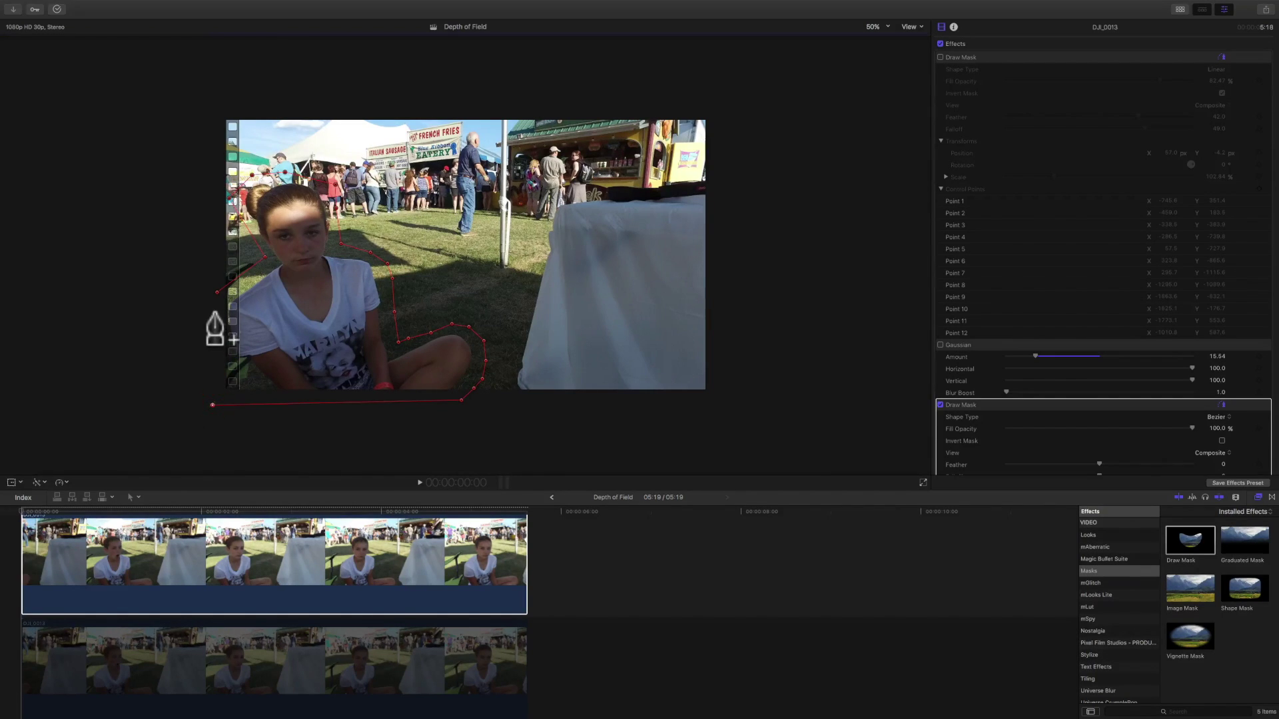
left_click(217, 292)
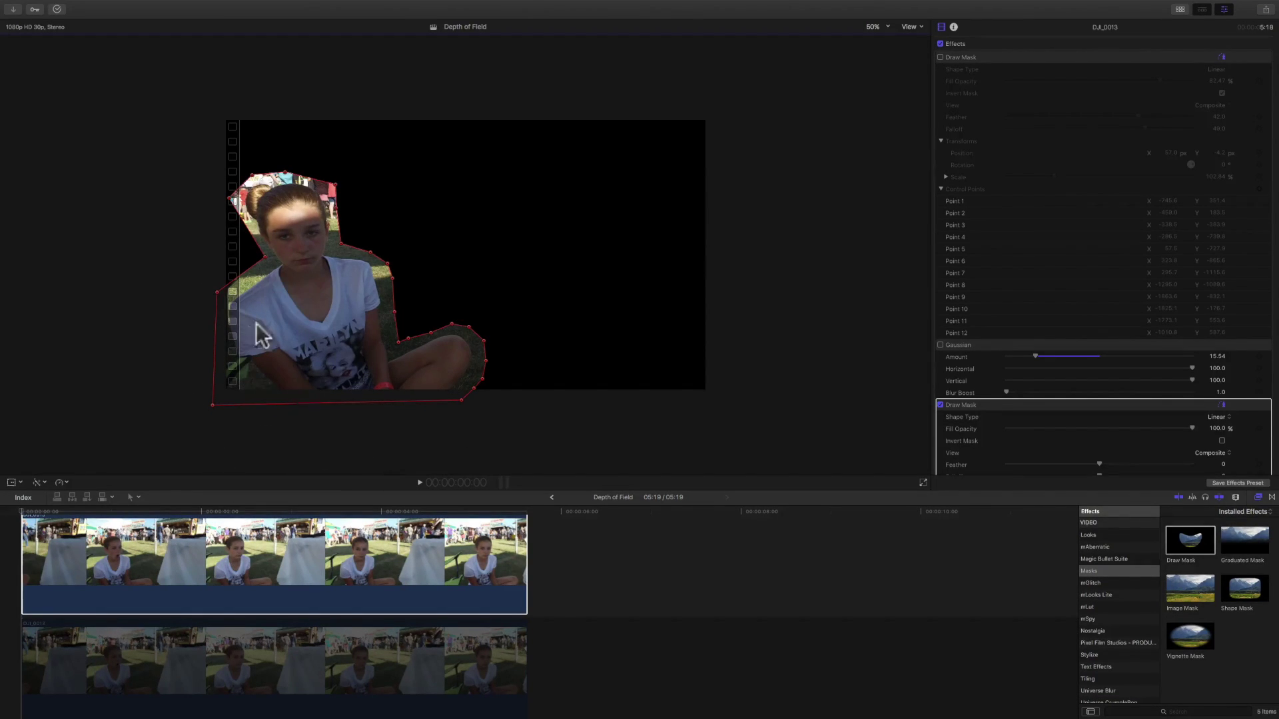
Step: Select the top clip and tick Invert Mask on its second Draw Mask to keep the background
left_click(338, 541)
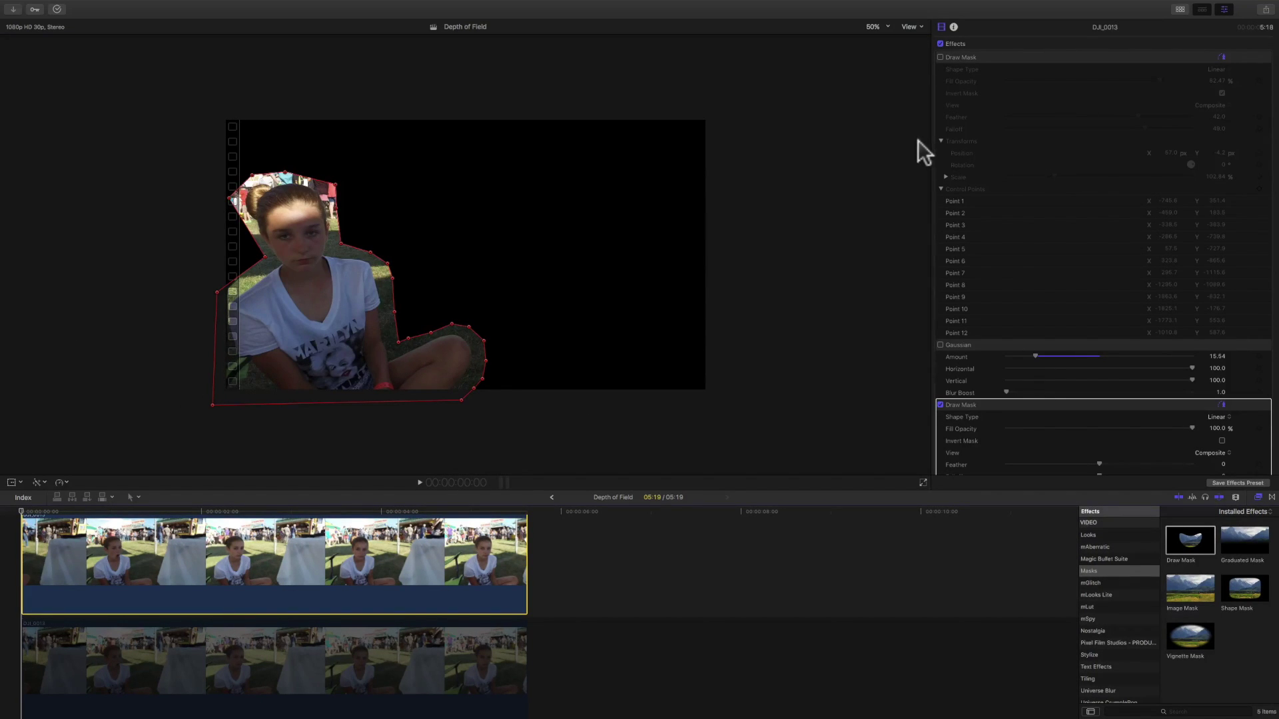
scroll(1081, 254, "down", 3)
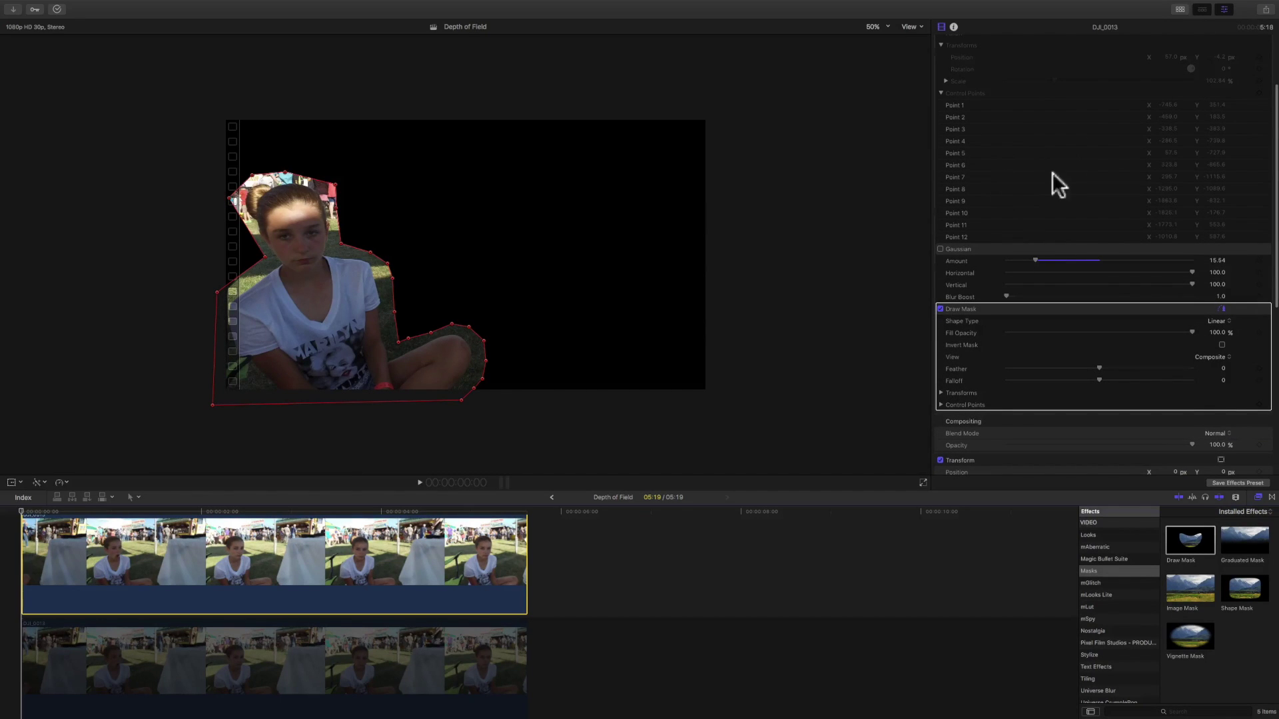
scroll(1053, 113, "up", 3)
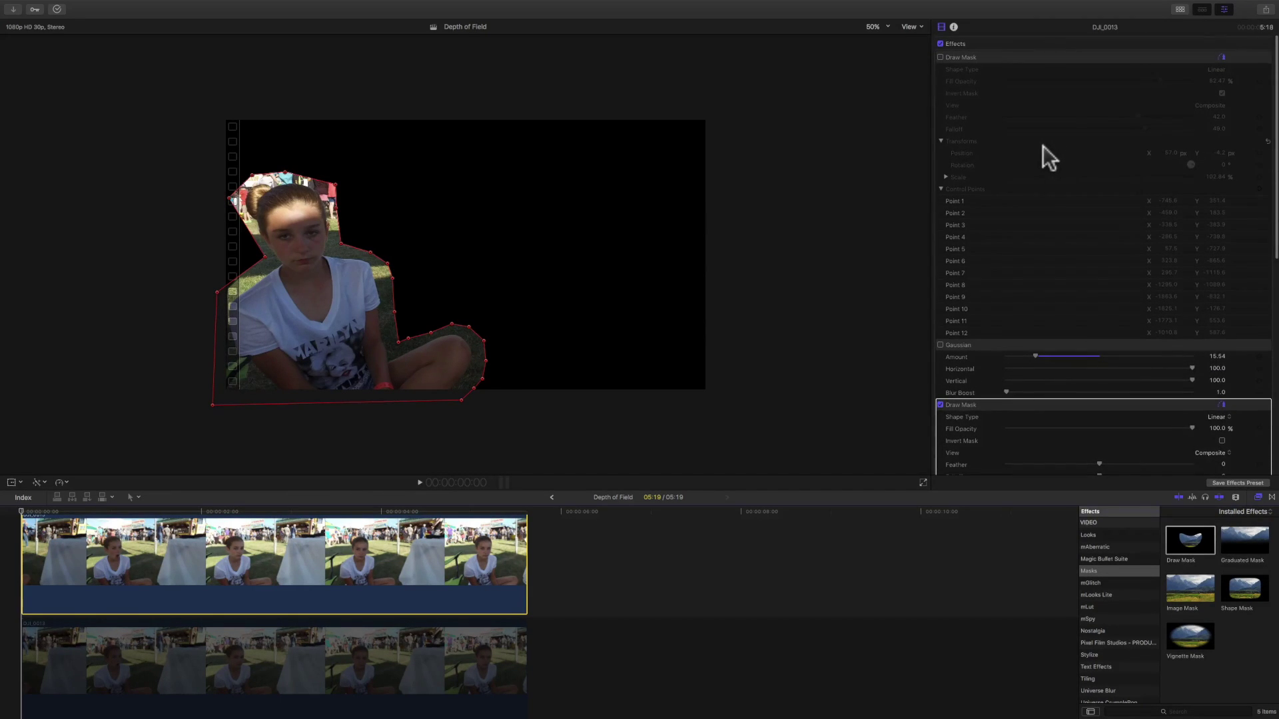
left_click(1255, 44)
left_click(1255, 43)
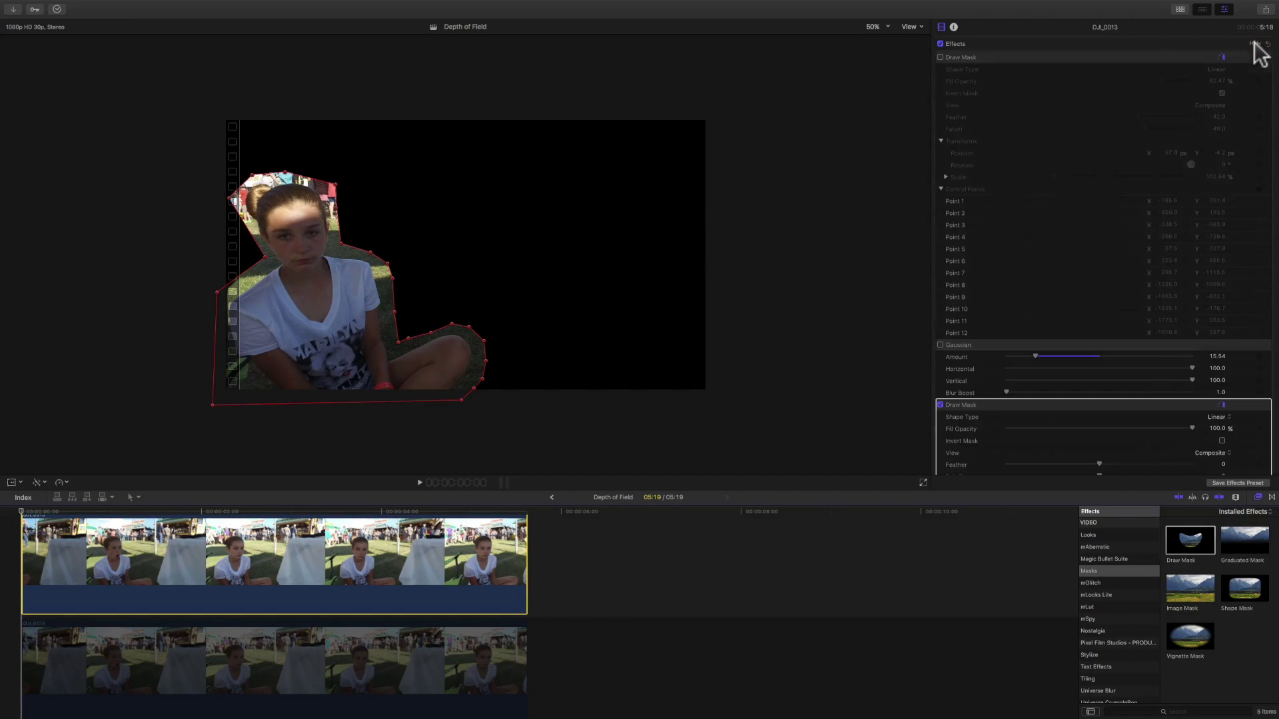
scroll(1152, 211, "down", 5)
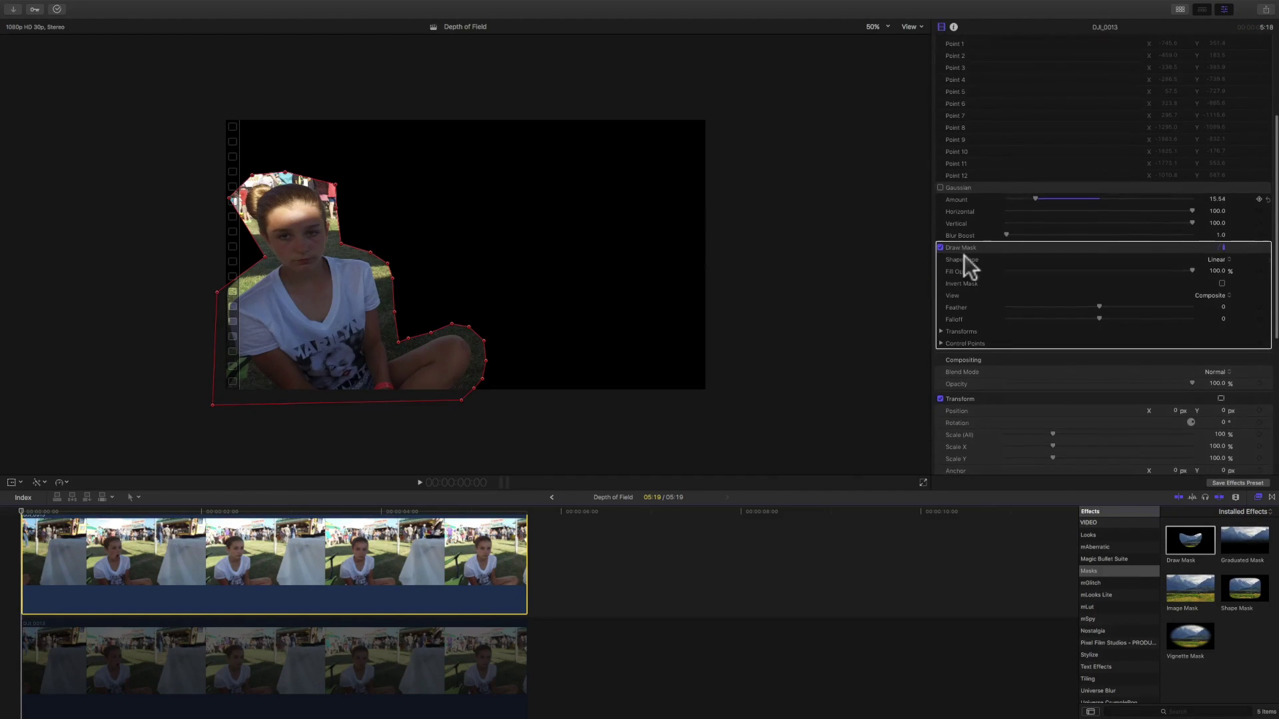
left_click(1221, 283)
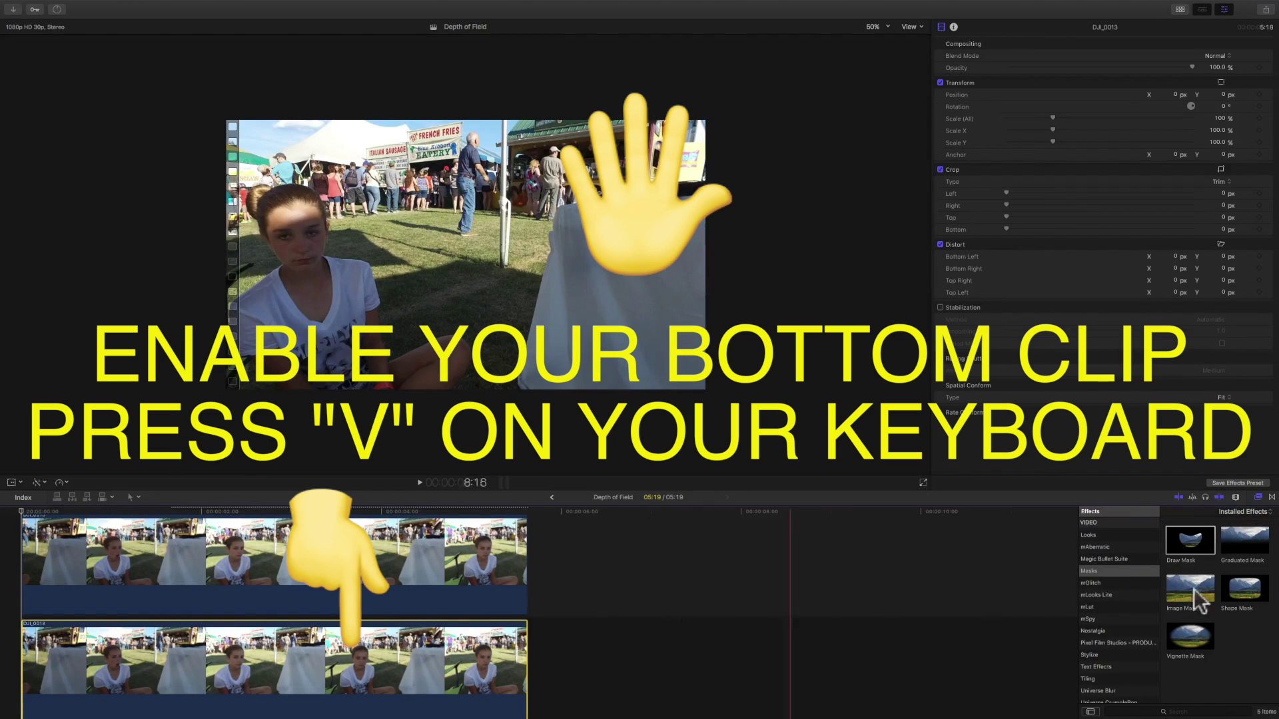
Step: Open the Blur category, preview Gaussian on the masked top clip, and reselect the top clip
scroll(1120, 549, "up", 15)
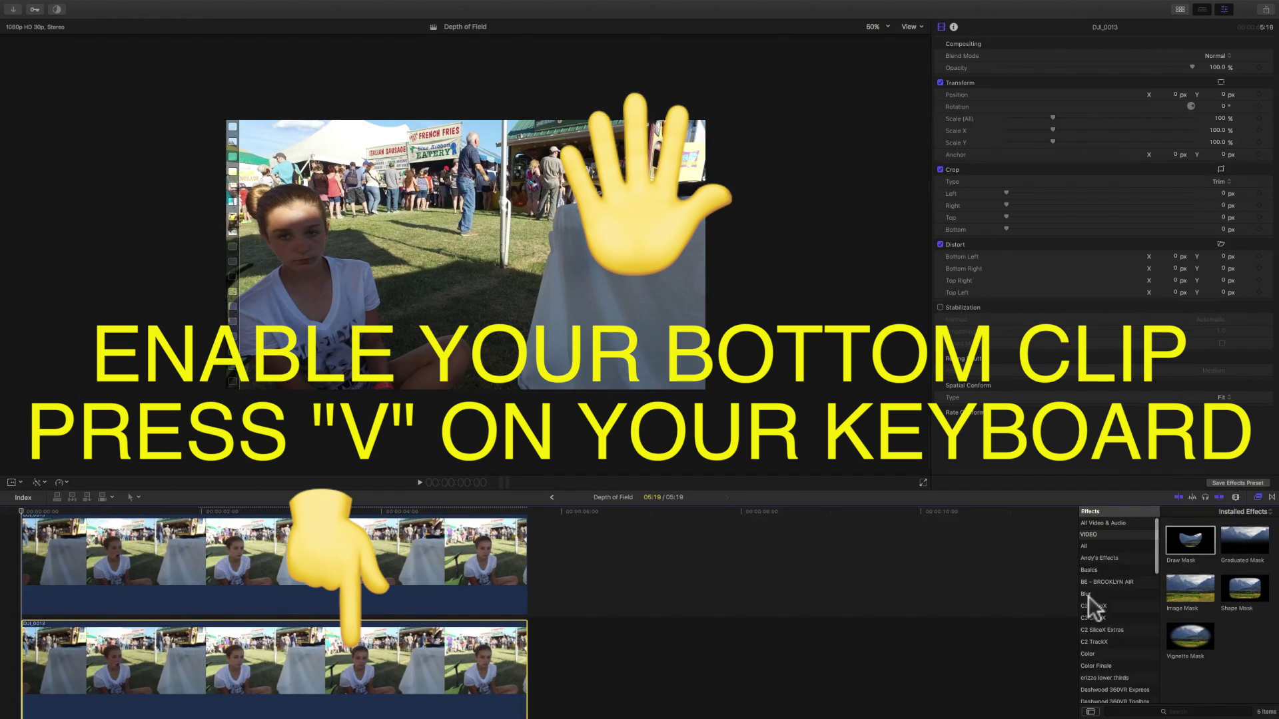
left_click(1086, 595)
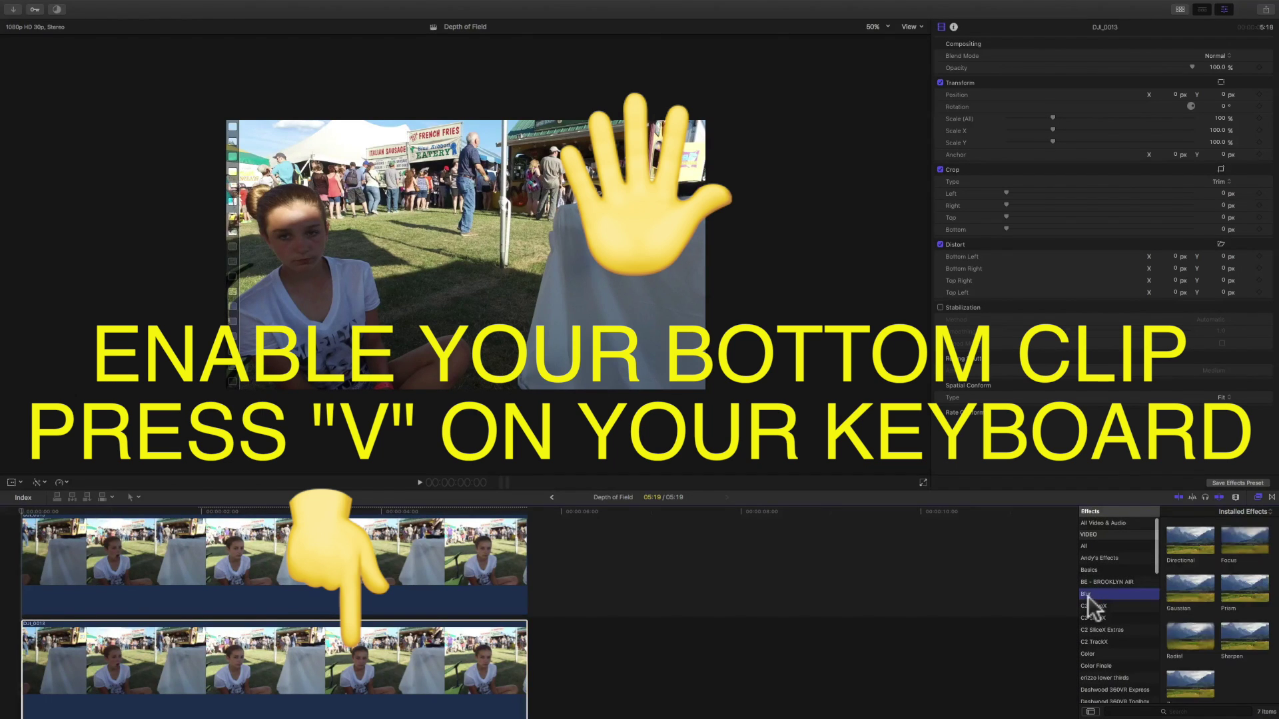
left_click(1193, 586)
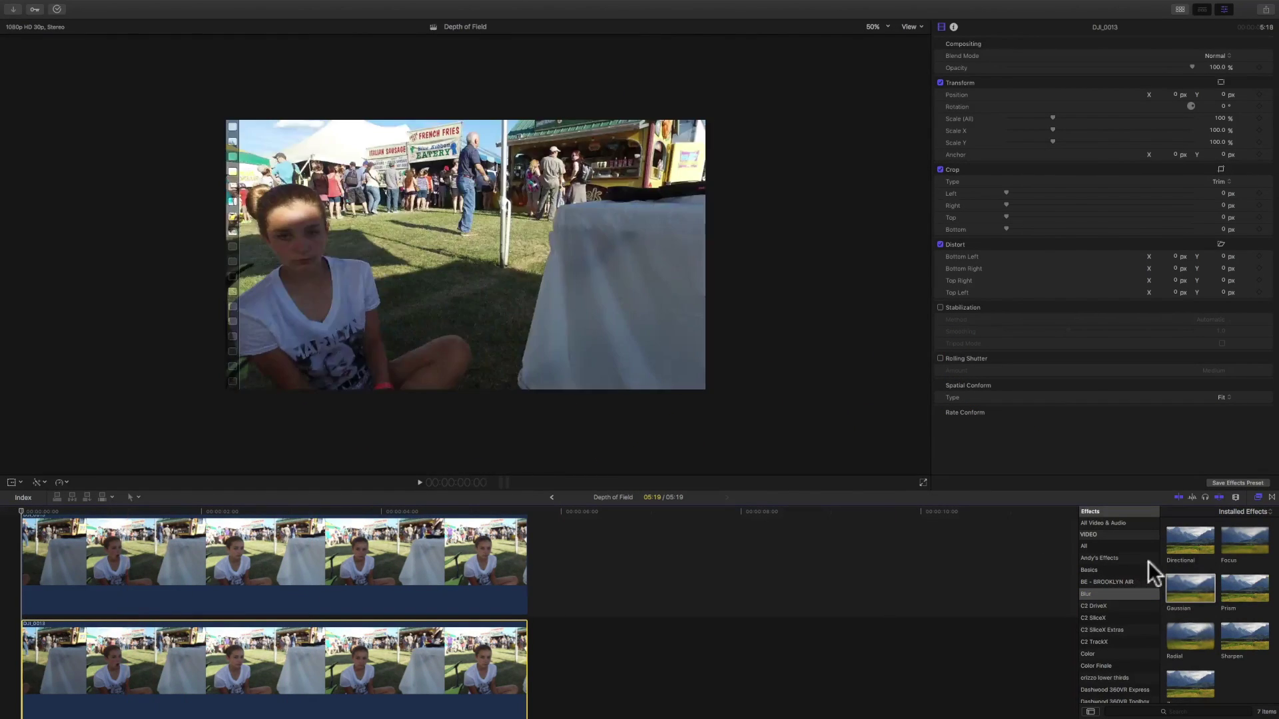
left_click(850, 566)
left_click(289, 546)
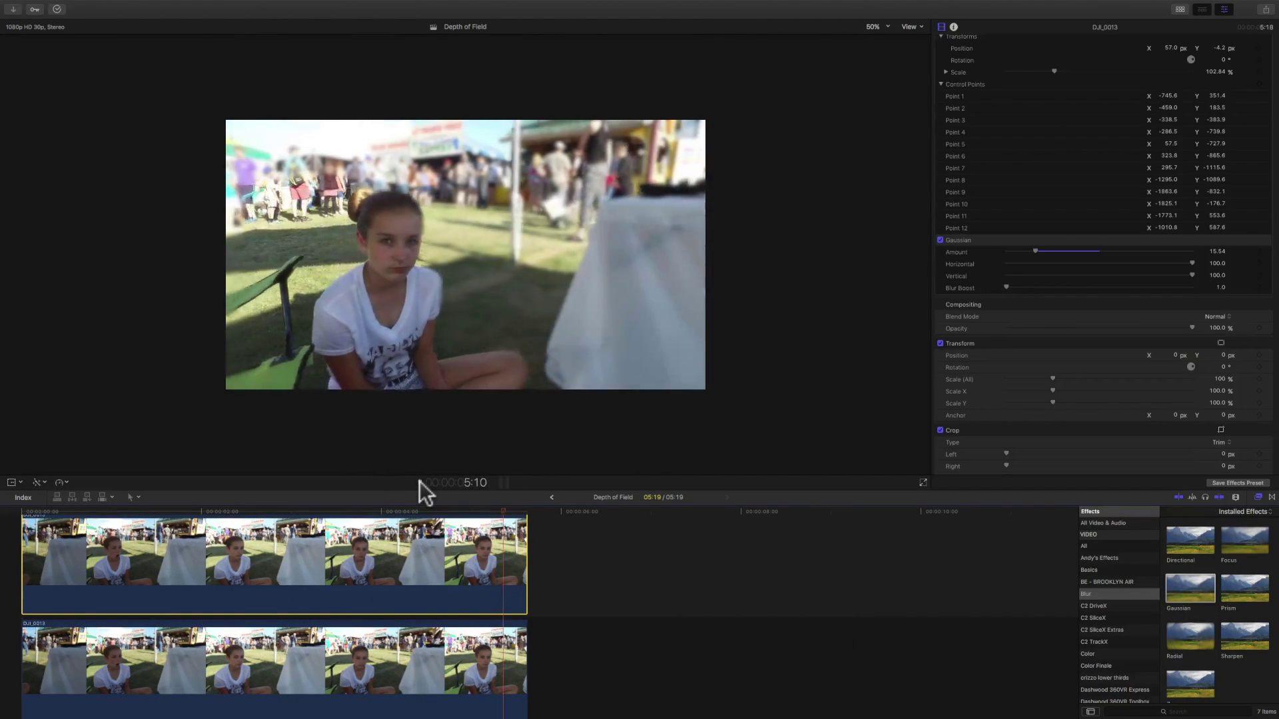
Step: Play the blurred-background result, jump back to the start, and scroll the inspector to Draw Mask
left_click(420, 482)
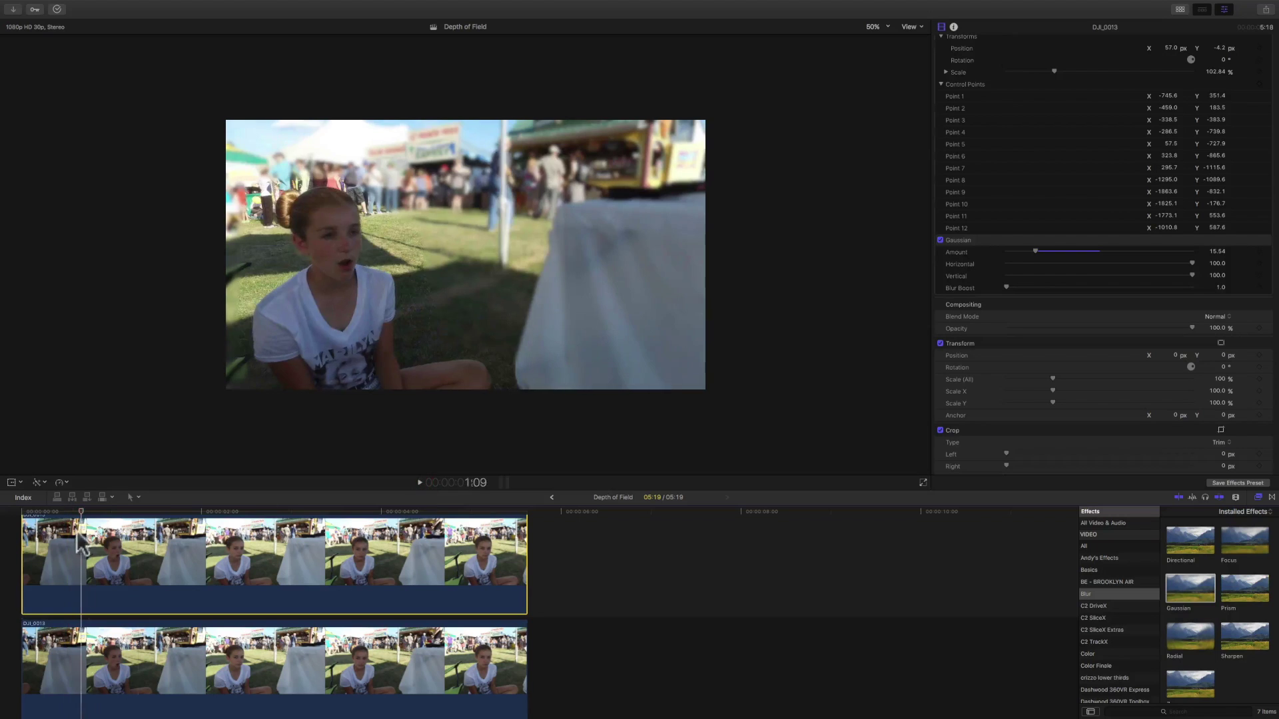
key("Home")
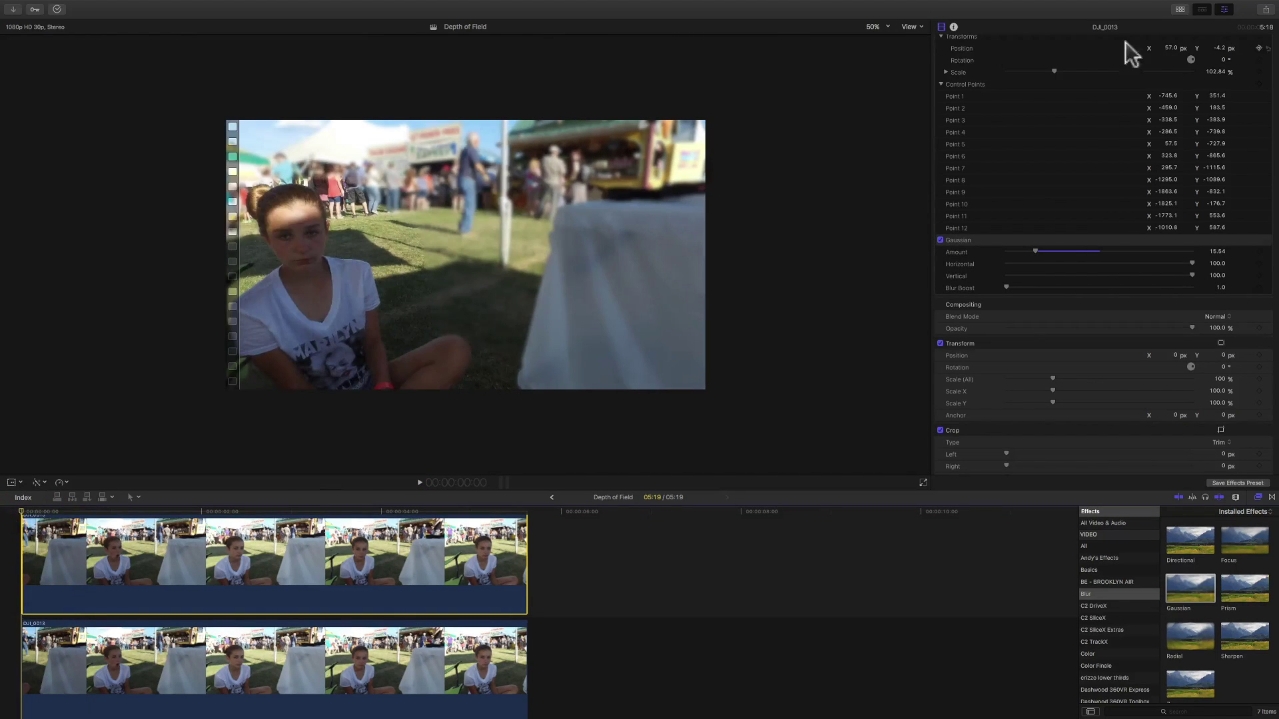
scroll(1101, 98, "up", 5)
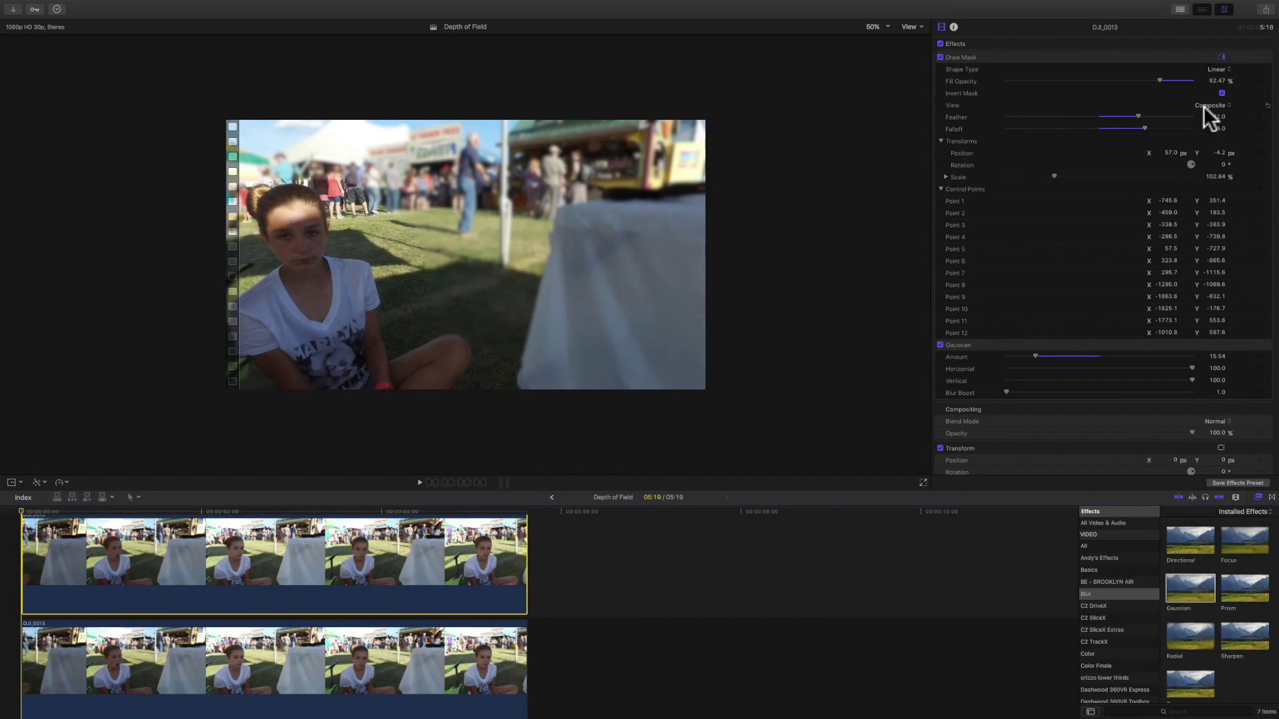
Step: Set the Gaussian Amount to 15.02, leaving Blur Boost at 1.0 and Vertical at 100
scroll(1069, 189, "down", 3)
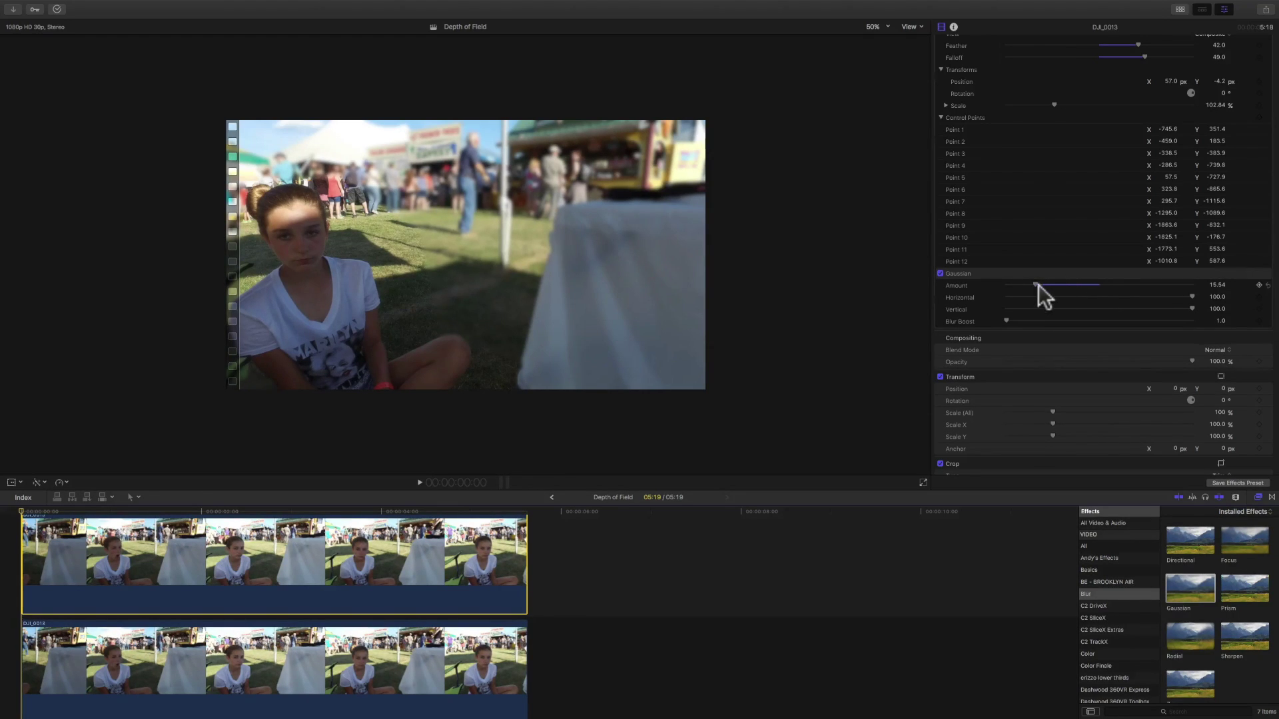
mouse_move(1036, 285)
left_mouse_down()
mouse_move(1217, 284)
mouse_move(973, 285)
mouse_move(1036, 280)
left_mouse_up()
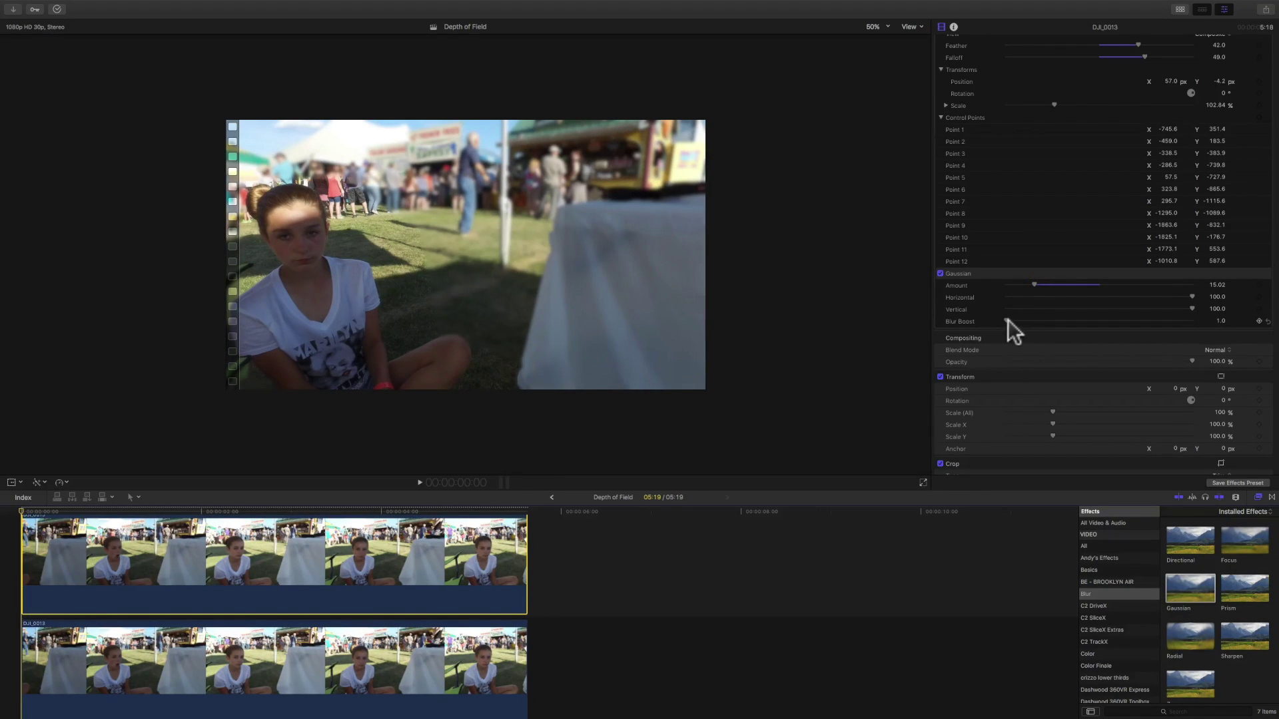
mouse_move(1008, 320)
left_mouse_down()
mouse_move(1021, 318)
mouse_move(996, 322)
left_mouse_up()
mouse_move(1192, 307)
left_mouse_down()
mouse_move(1123, 307)
mouse_move(1233, 308)
mouse_move(1118, 303)
mouse_move(1201, 304)
left_mouse_up()
left_click(421, 482)
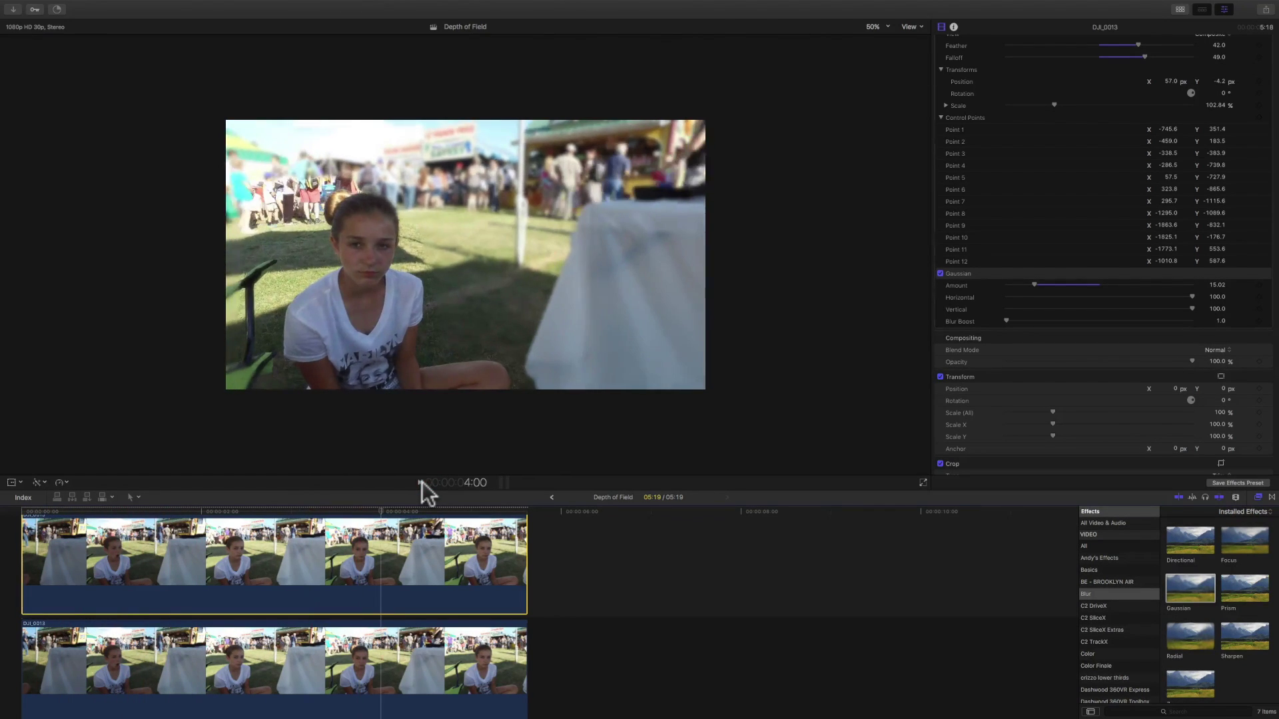
left_click(20, 519)
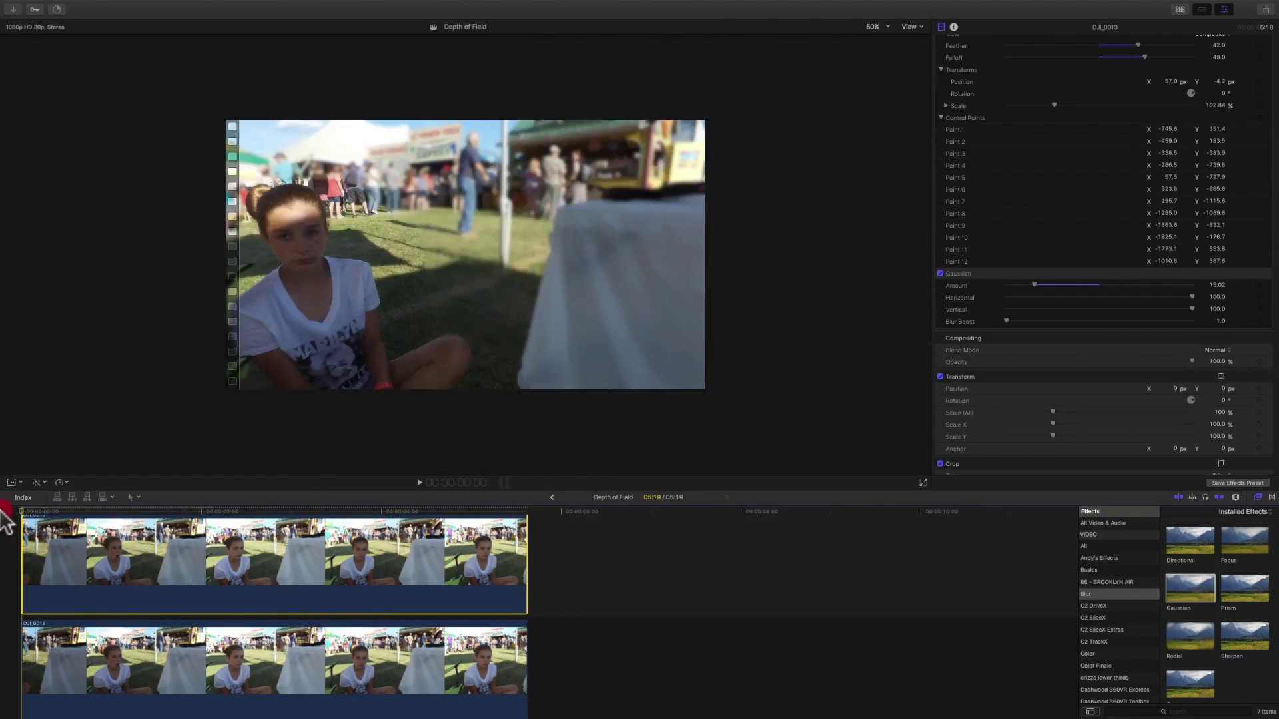
scroll(956, 61, "up", 3)
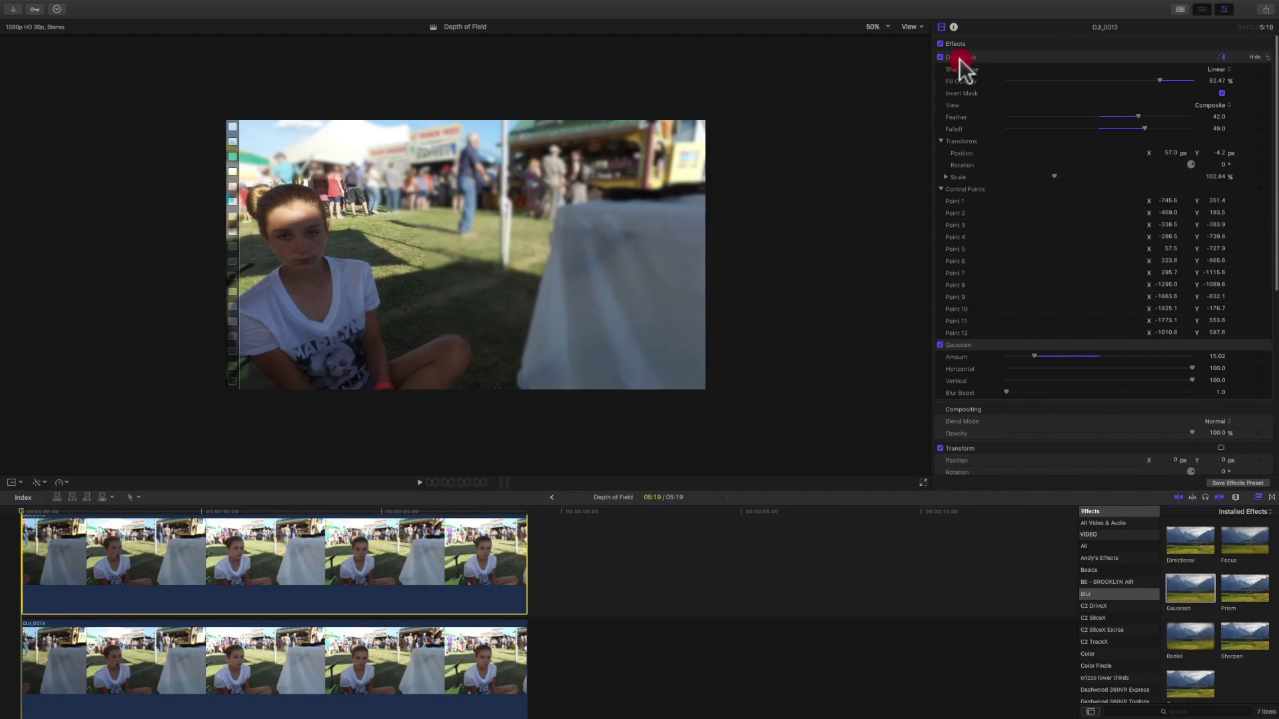
Step: Select the Draw Mask effect and pull its top points closer around the girl's head
left_click(959, 59)
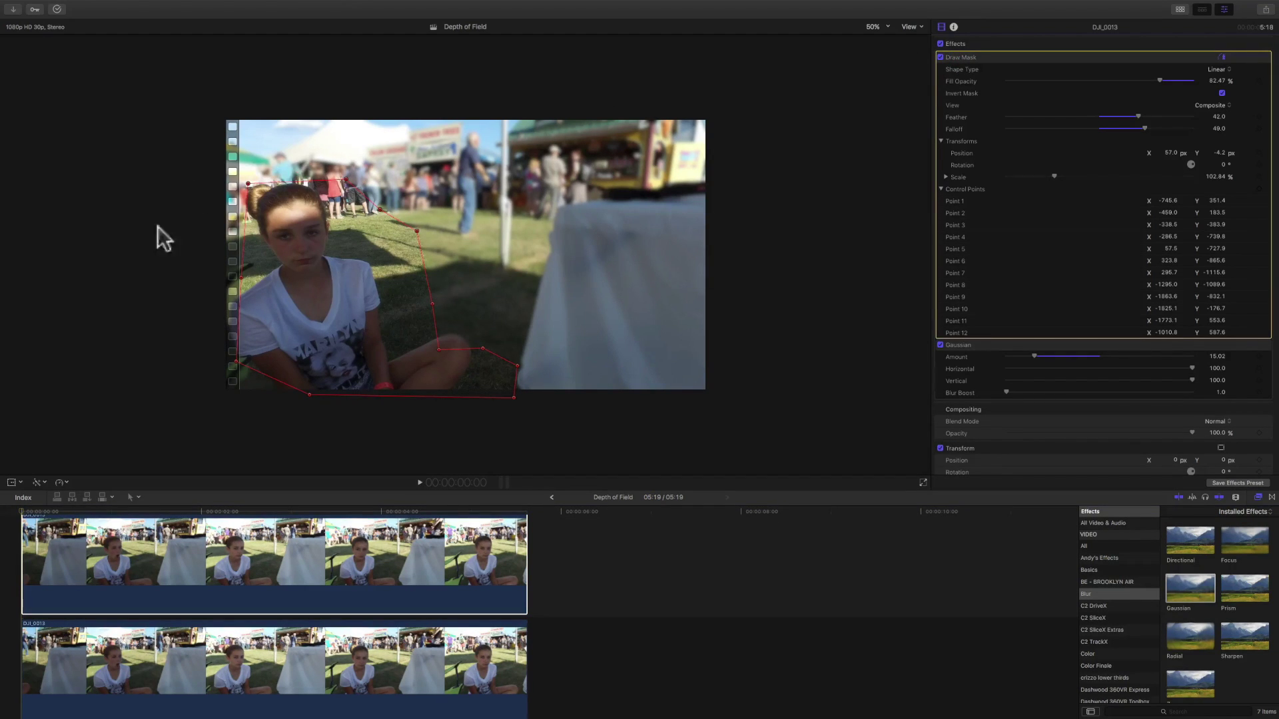
left_click_drag(346, 179, 326, 173)
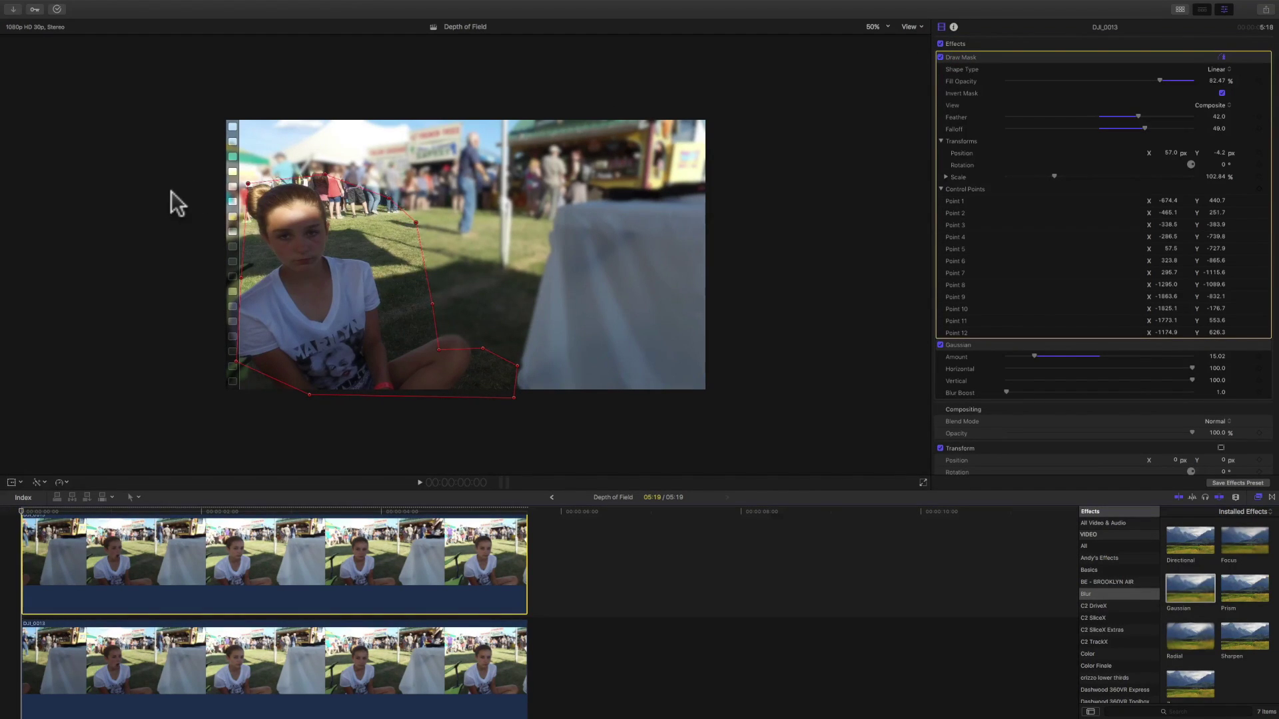